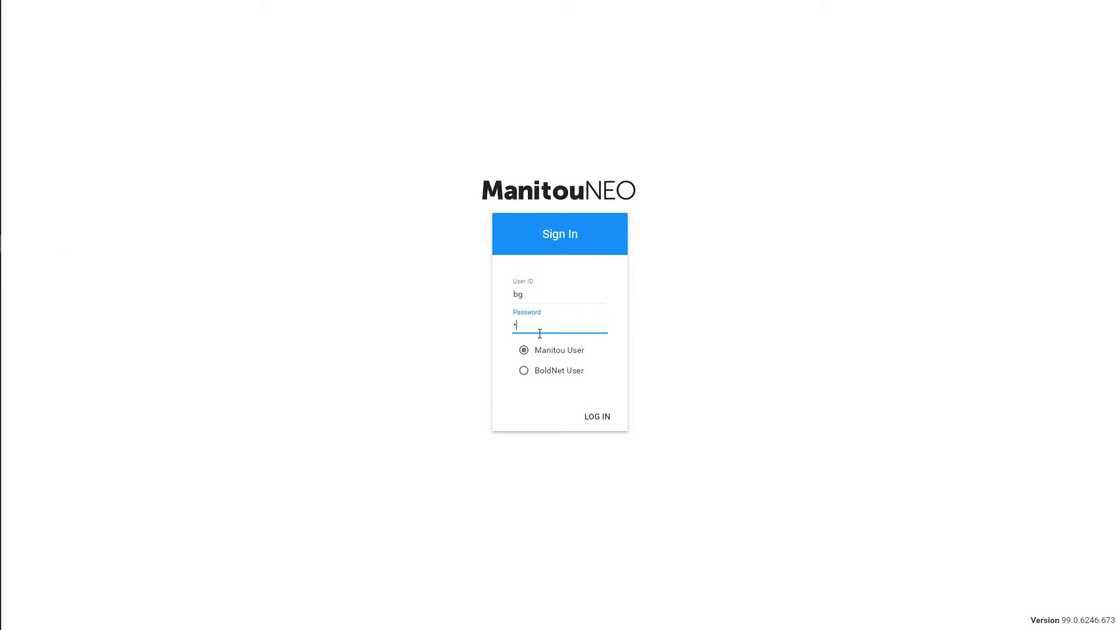
Step: Enter the account password and sign in as a Manitou user
type("**")
key("Return")
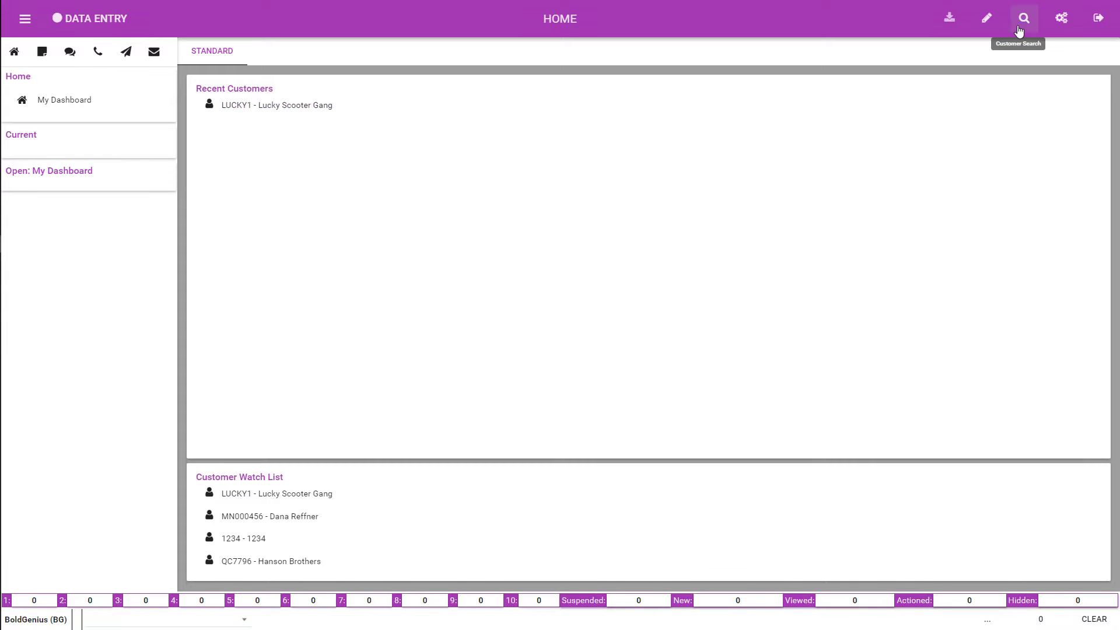
Step: View the Customer Search page, and return to the dashboard
left_click(1024, 28)
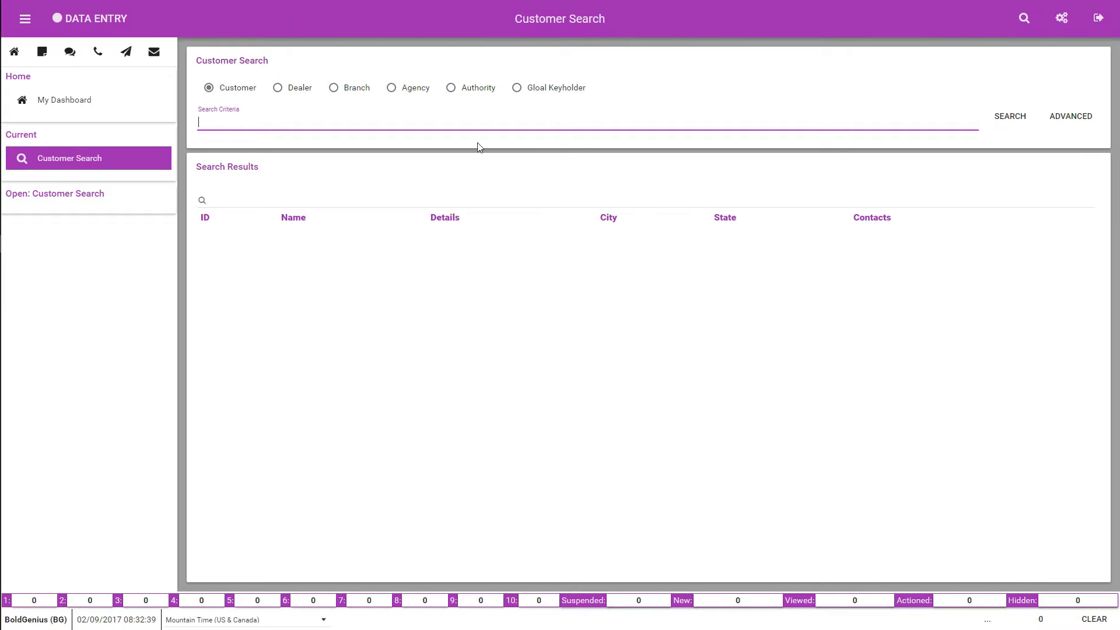
left_click(70, 105)
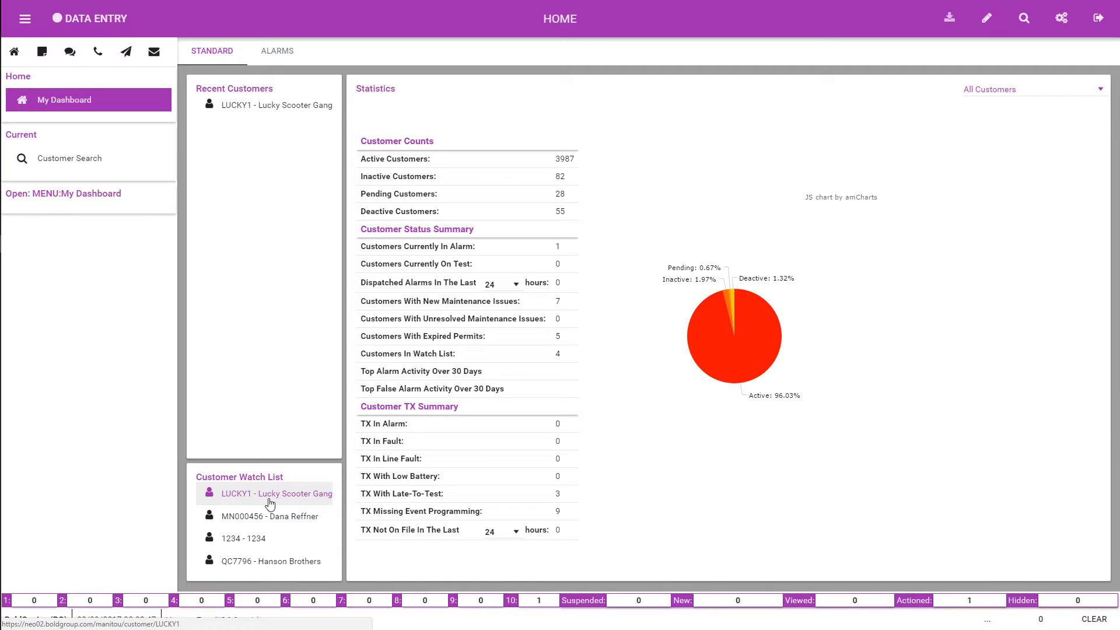
Step: Bring up the customer maintenance lookup and close it without choosing a customer
left_click(24, 19)
mouse_move(50, 134)
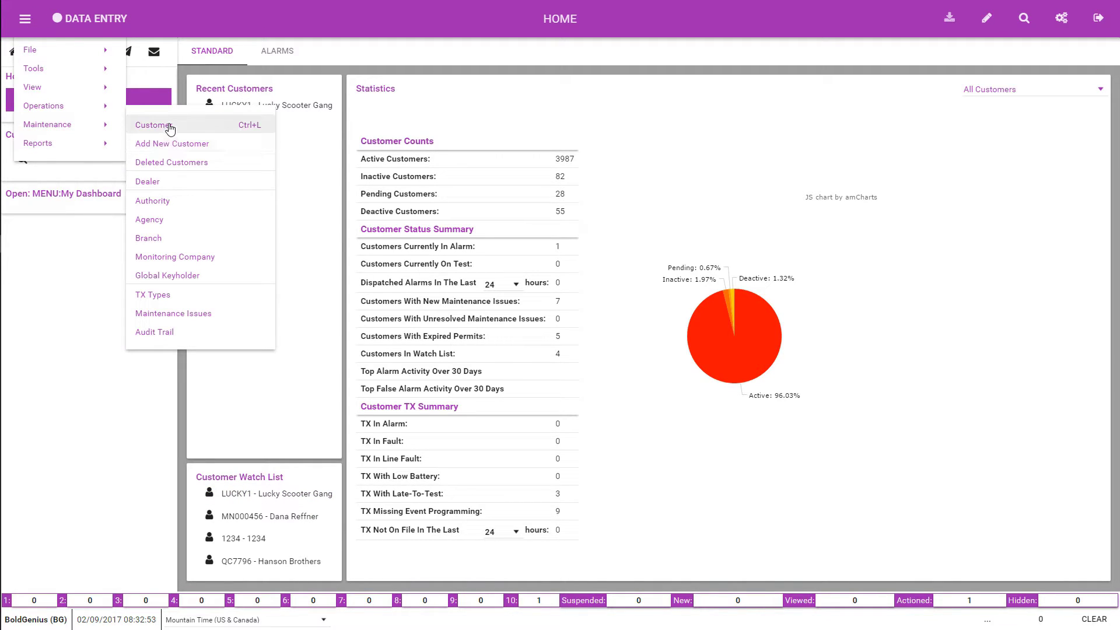
left_click(170, 126)
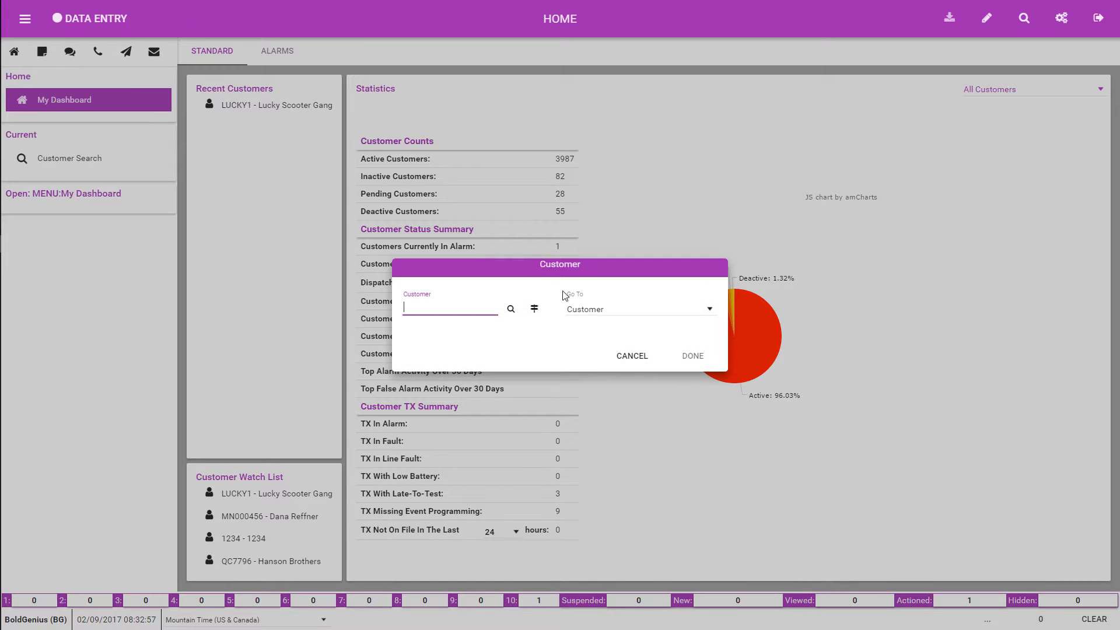
left_click(631, 356)
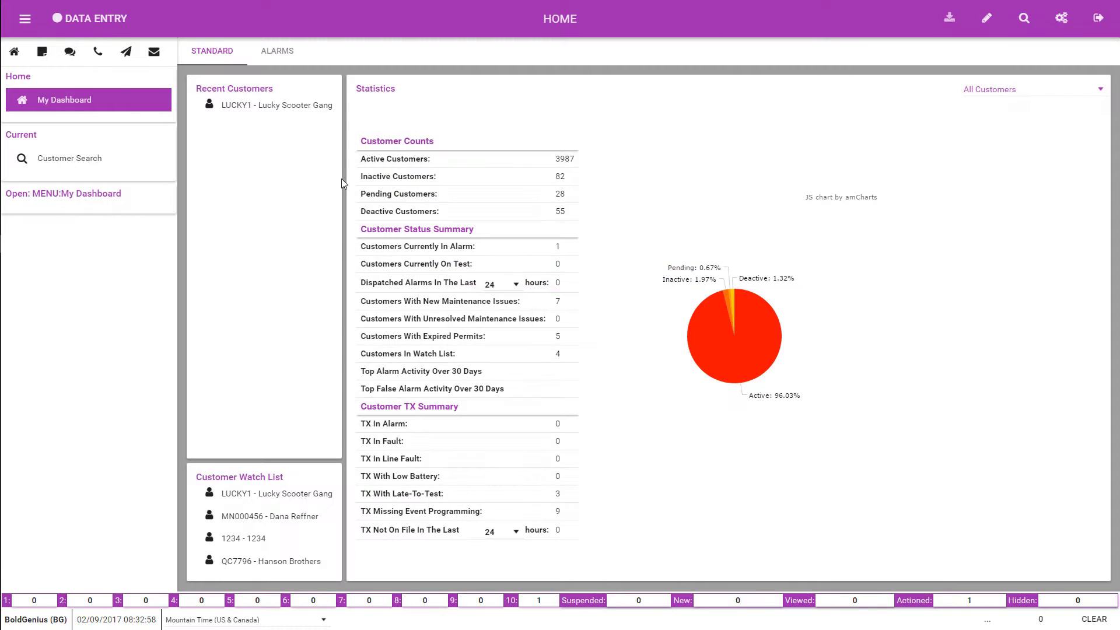
Step: Open the Lucky Scooter Gang record from the recent customers list
left_click(289, 111)
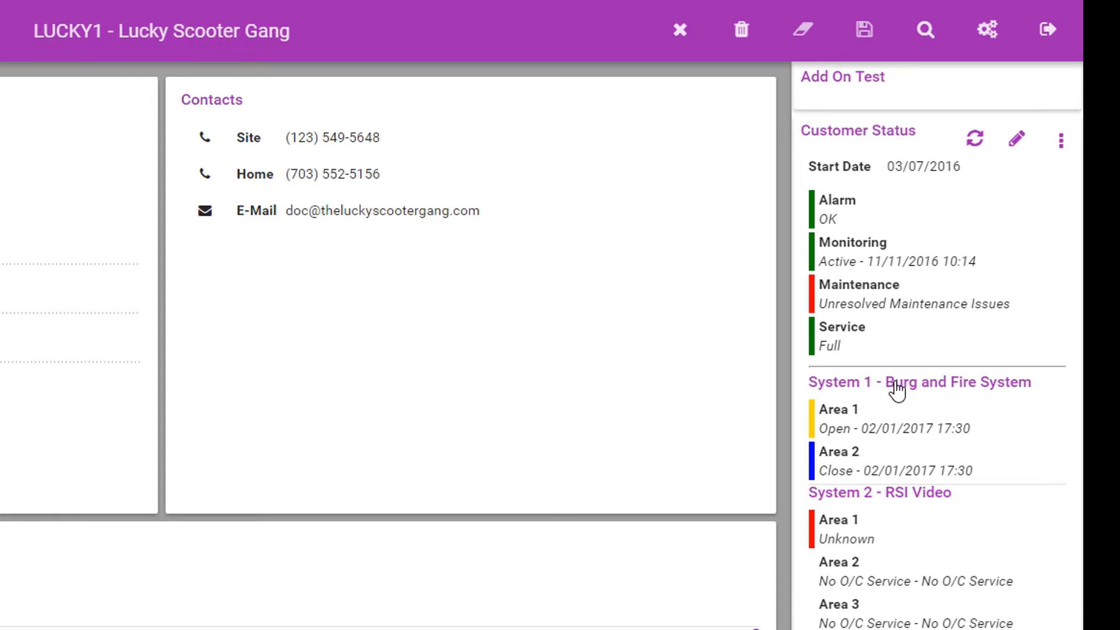
mouse_move(943, 85)
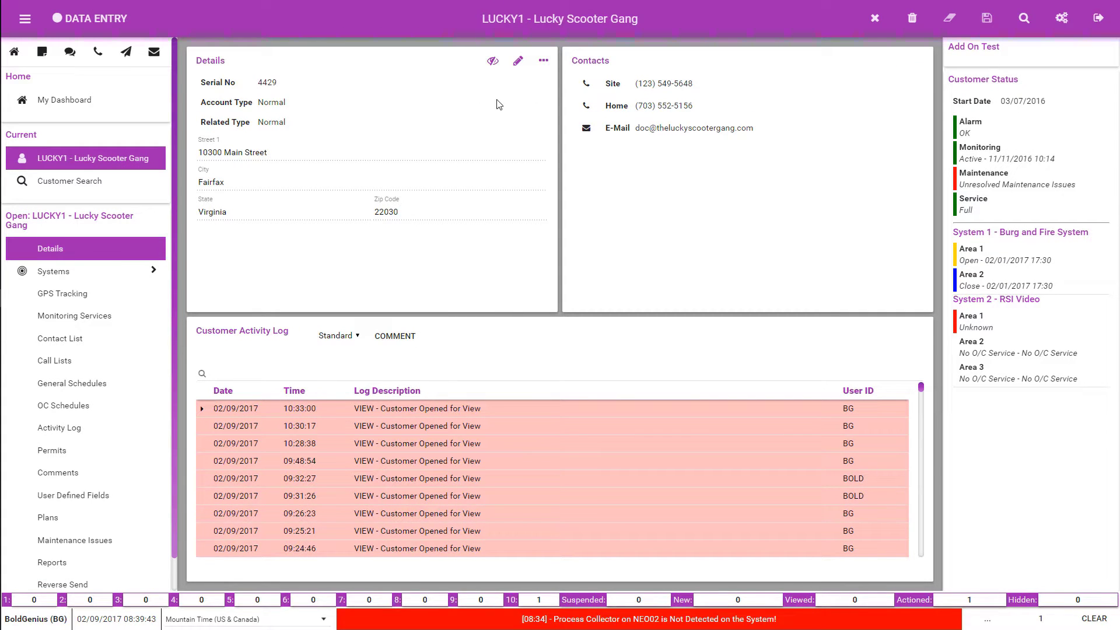
double_click(588, 407)
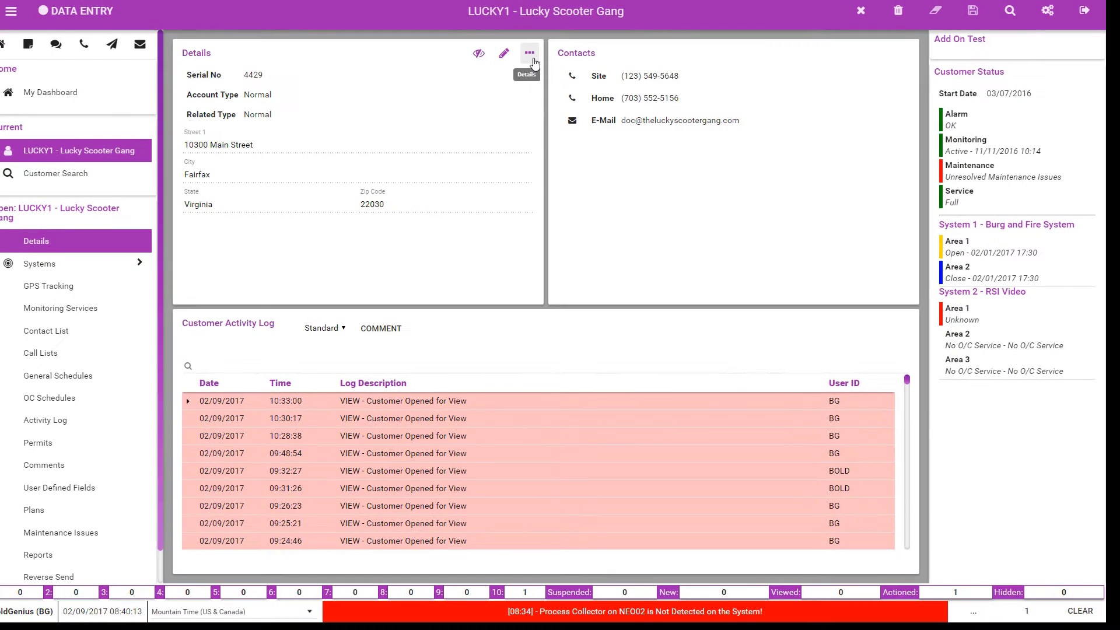
Step: Expand the customer's Details card to view the extended details, customer passwords and authorities, and collapse it again
left_click(532, 60)
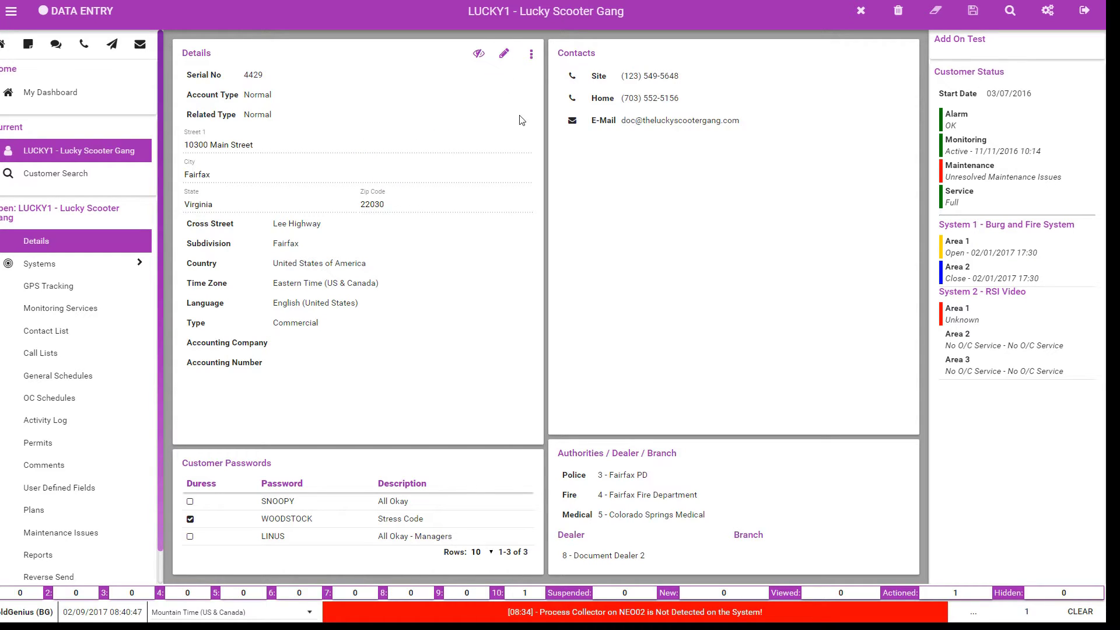
mouse_move(489, 496)
mouse_move(669, 467)
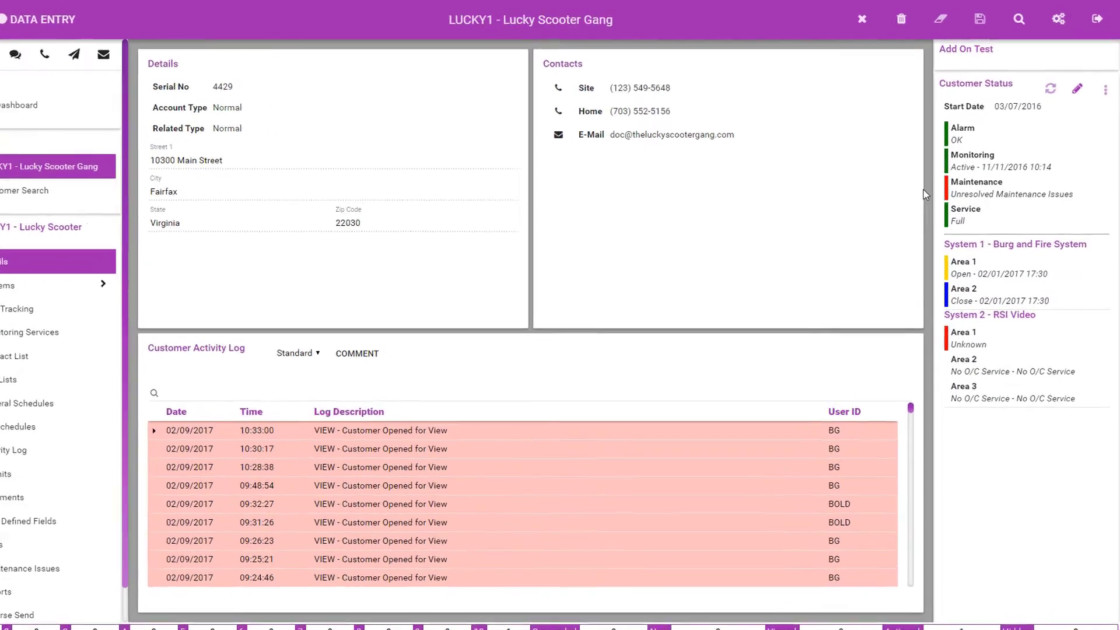
mouse_move(852, 140)
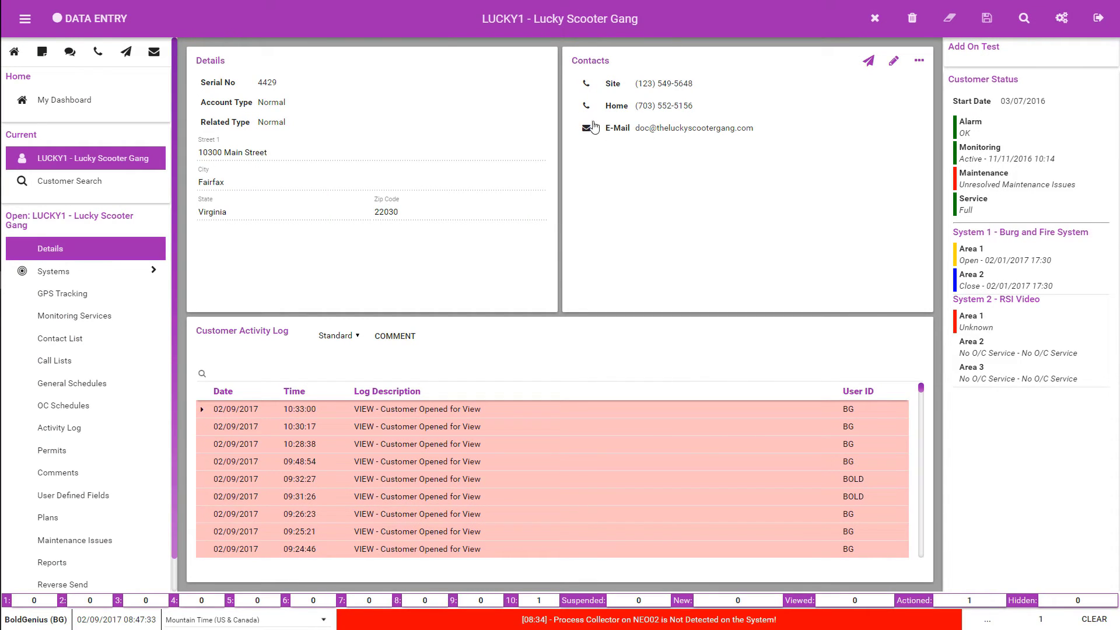
Step: Log an outbound call to the customer's site phone with response Contacted, action Continue and the comment "Contacted Customer"
left_click(588, 85)
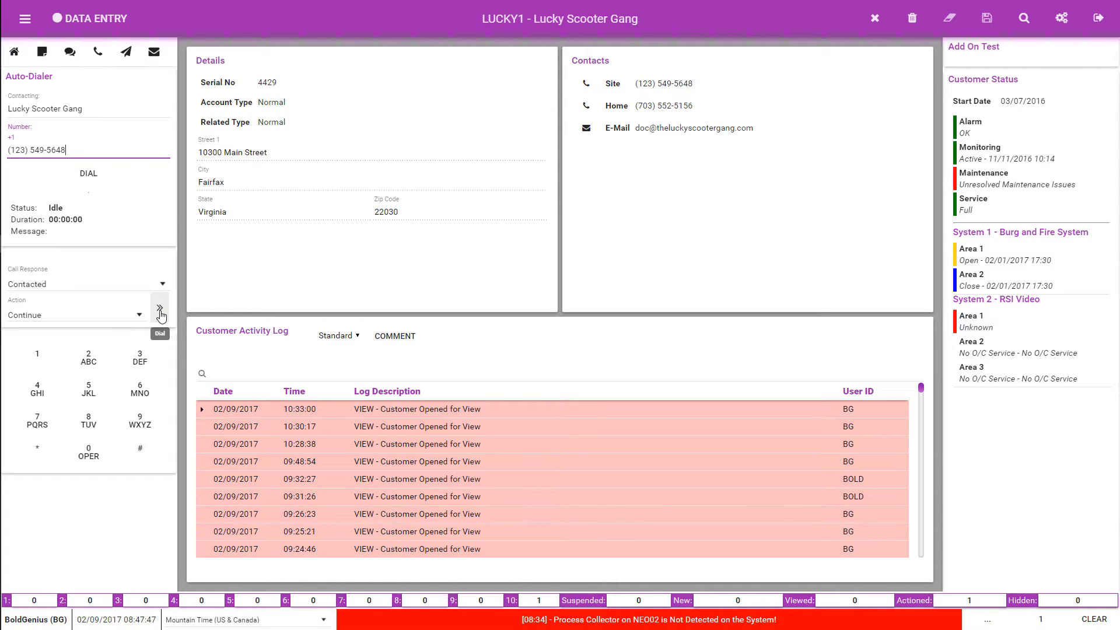
left_click(161, 315)
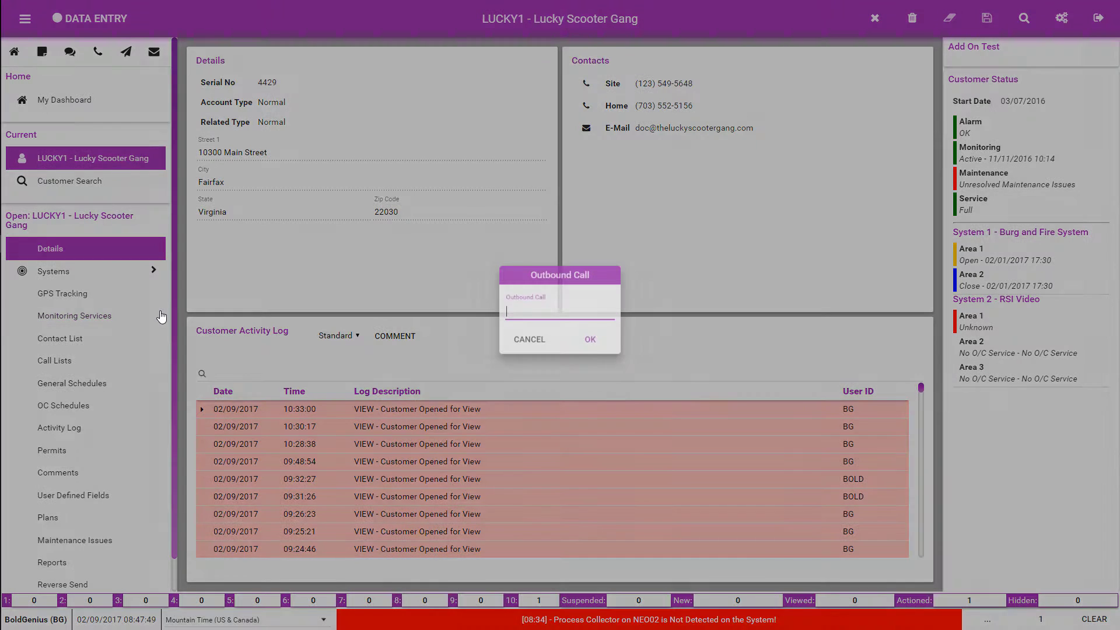
type("Contacted")
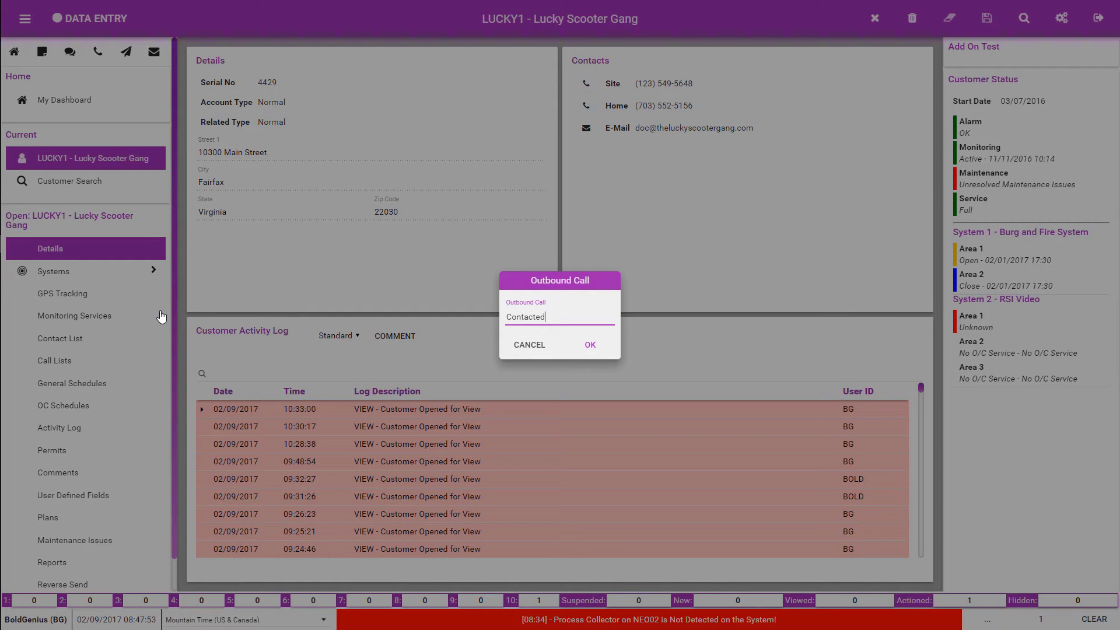
type(" Customer")
left_click(603, 354)
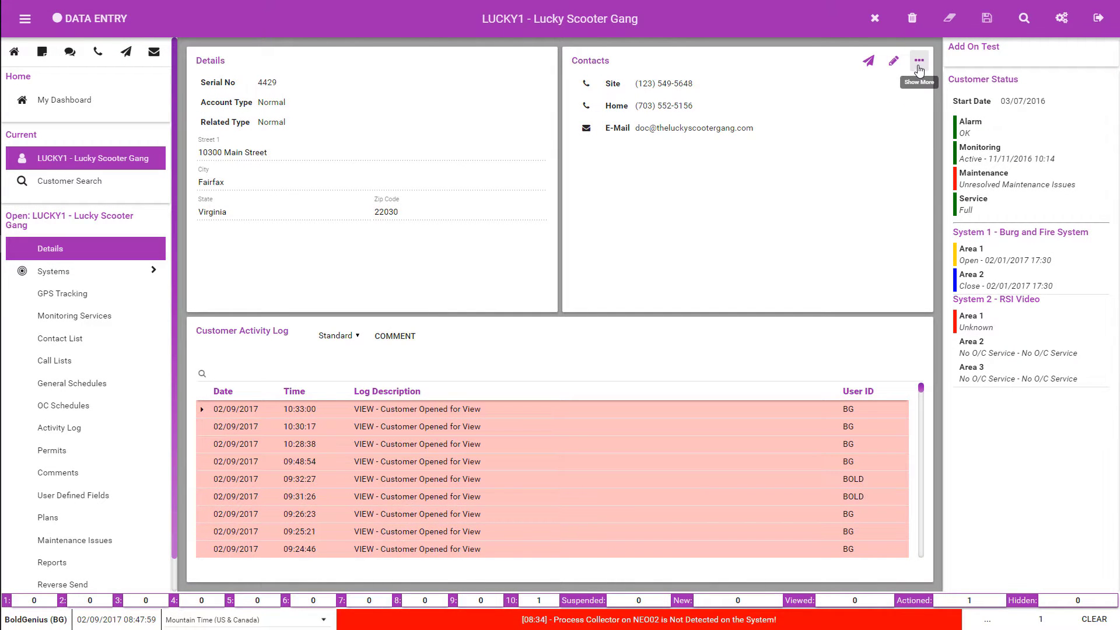
Step: Expand the Contacts card to show its additional information and collapse it again
left_click(919, 62)
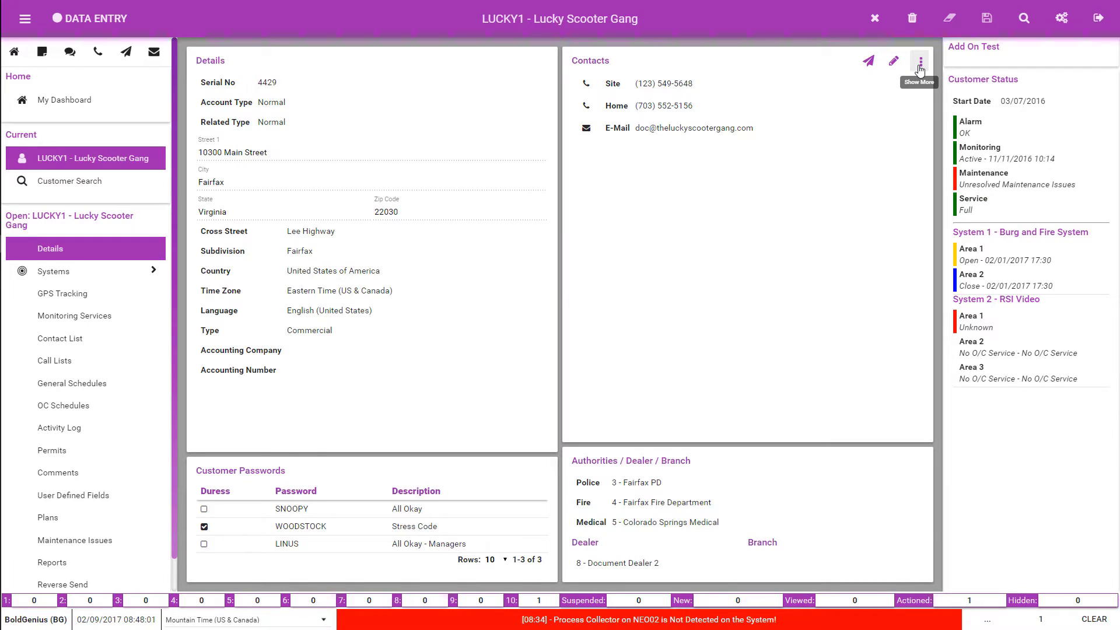
left_click(920, 62)
left_click(869, 62)
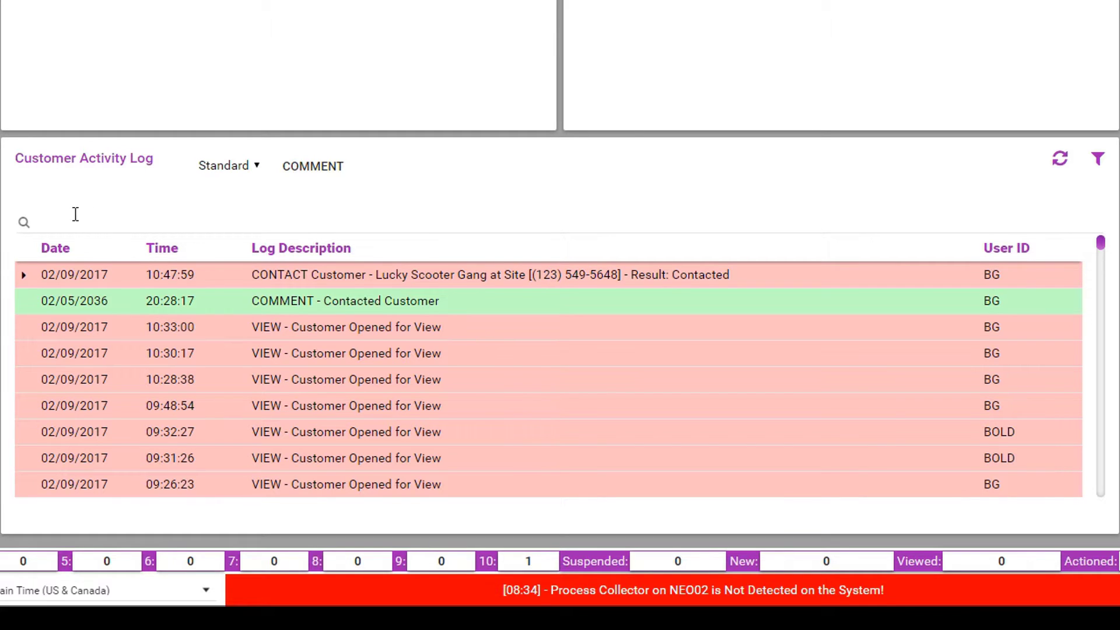
Step: View the Customer Activity Log's display choices and advanced search filter, leaving the filter unapplied
left_click(244, 172)
left_click(243, 172)
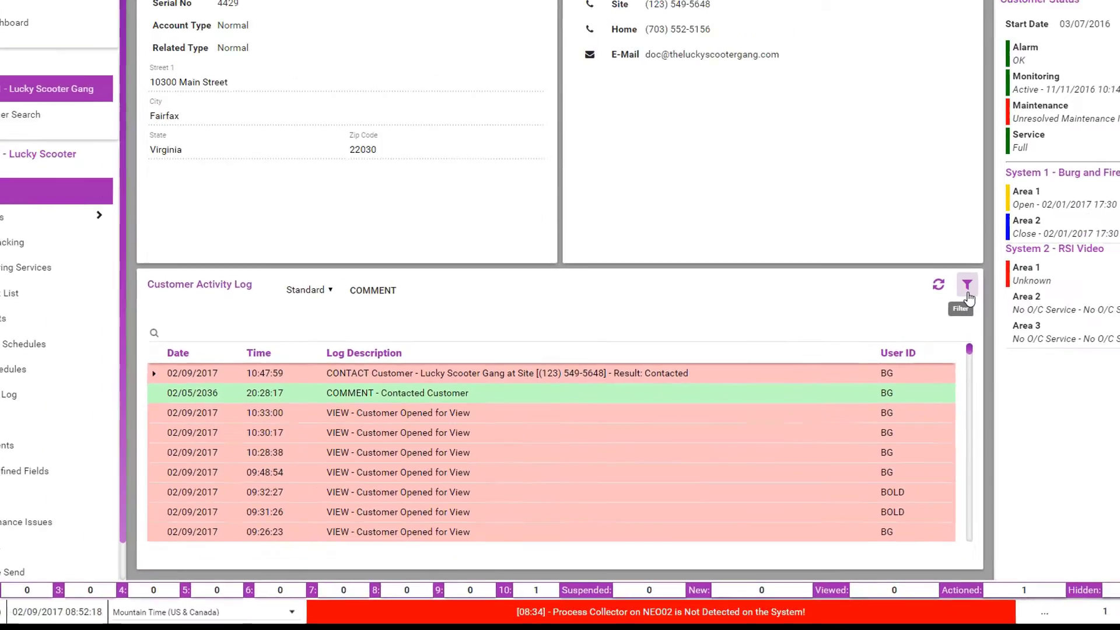
left_click(1097, 159)
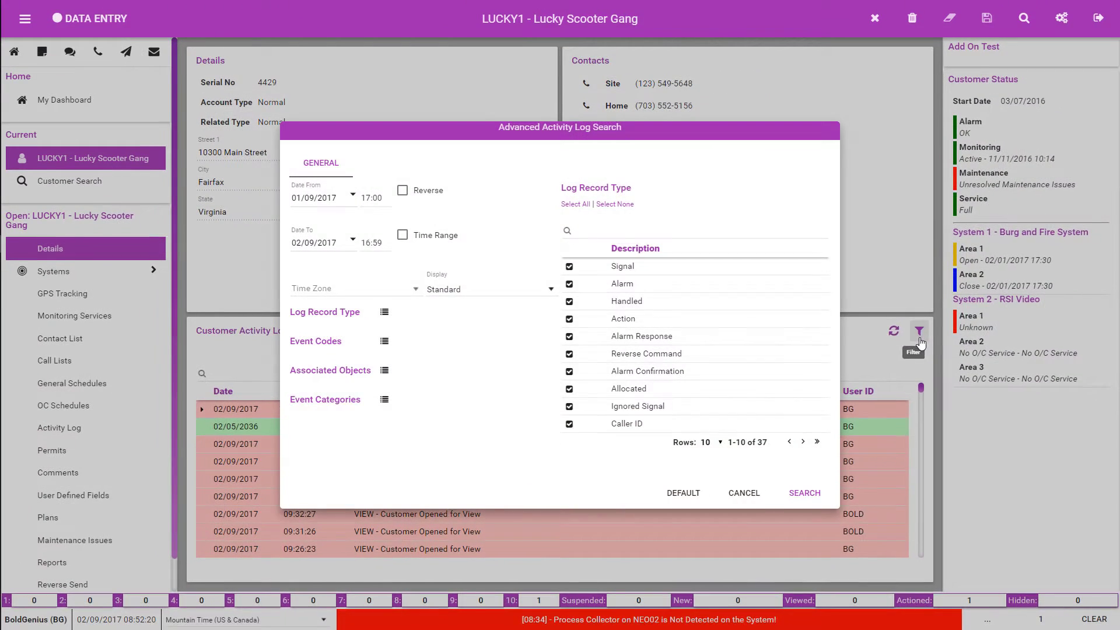
left_click(743, 493)
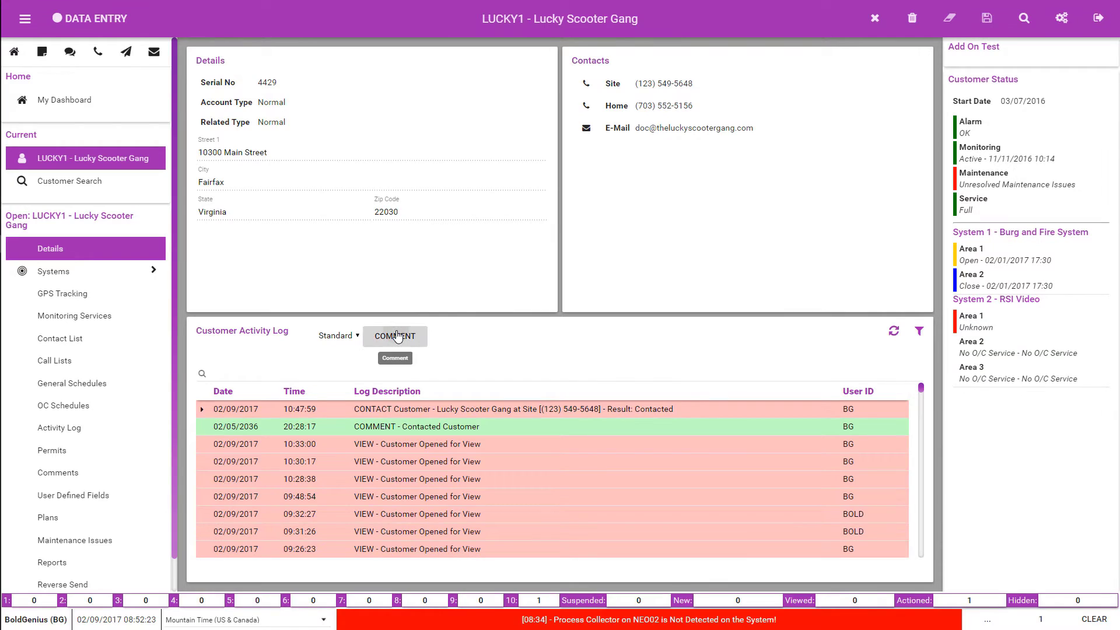
Step: View the form for adding a customer log comment and cancel it
left_click(397, 334)
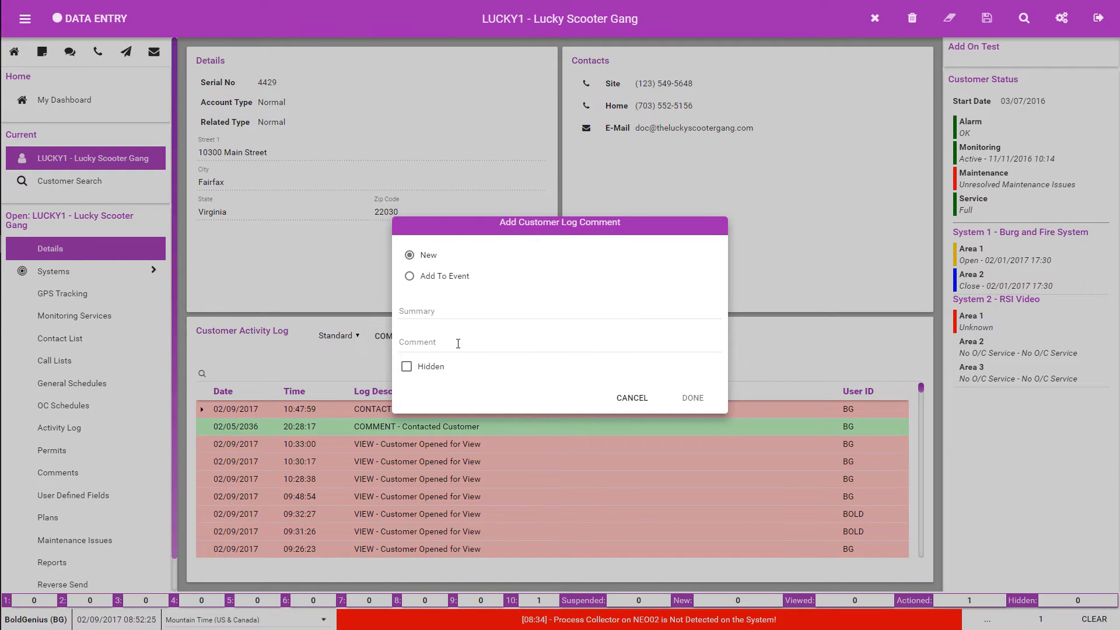
left_click(652, 408)
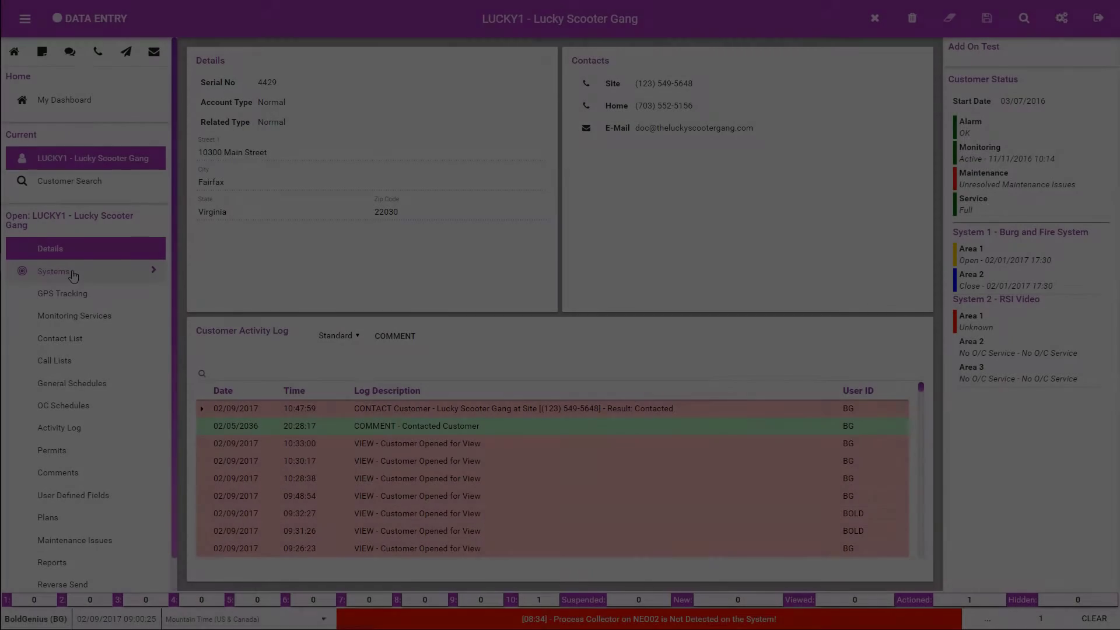
Step: Open the customer's Systems page and show the explanation of the Ignore Aborts option
left_click(72, 273)
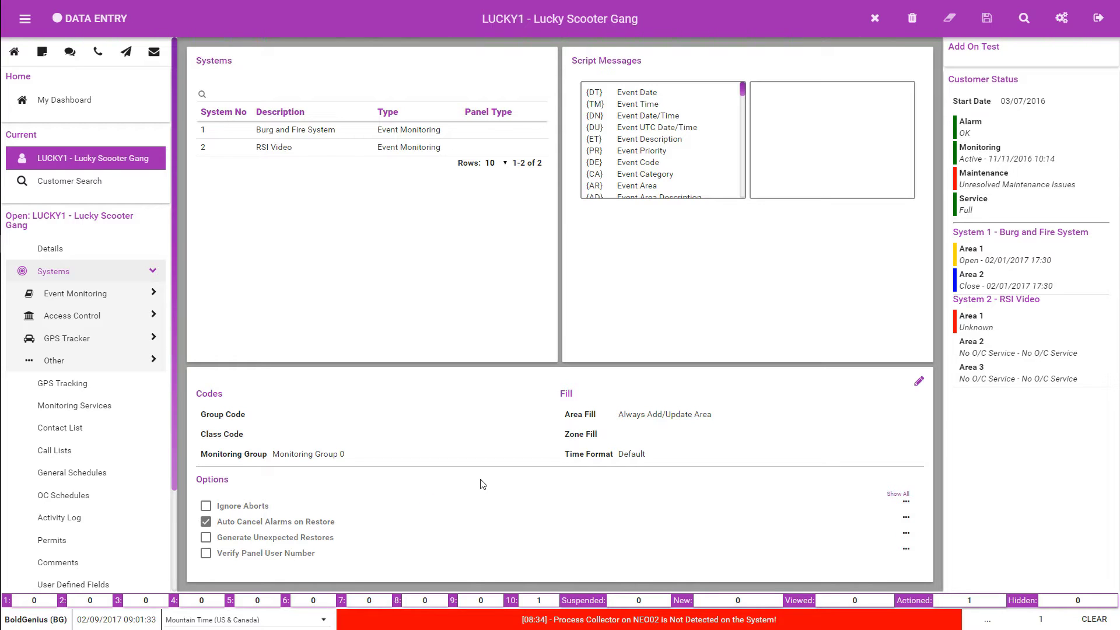
left_click(907, 502)
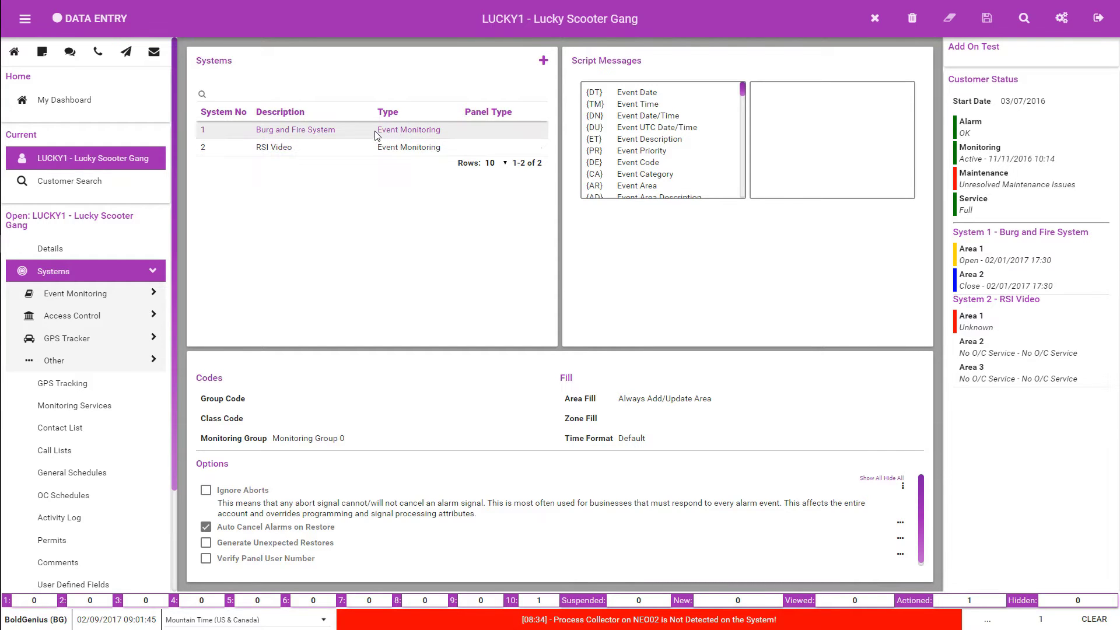
Step: Open the Vista - Burg and Fire transmitter under Event Monitoring, showing the Audio Capable explanation and the panel notes
left_click(151, 297)
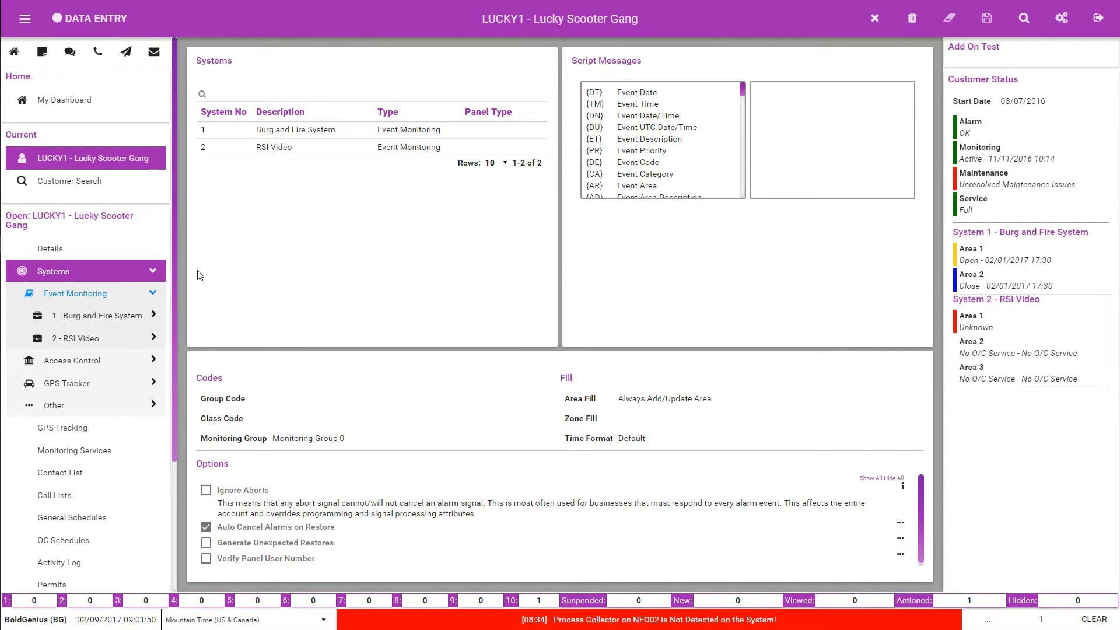
left_click(326, 131)
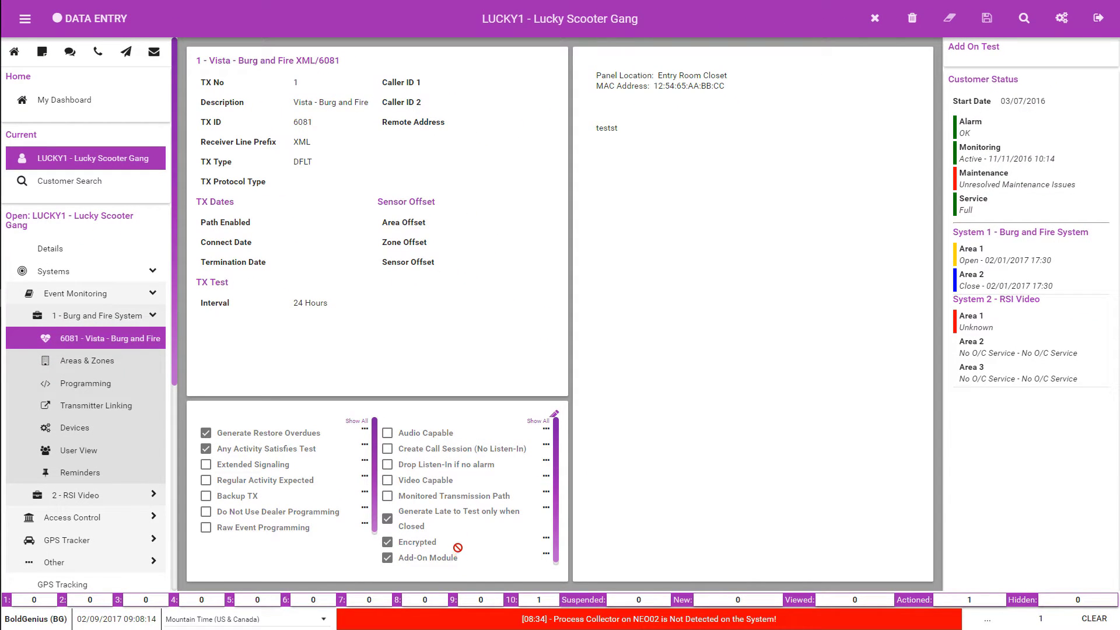
left_click(546, 429)
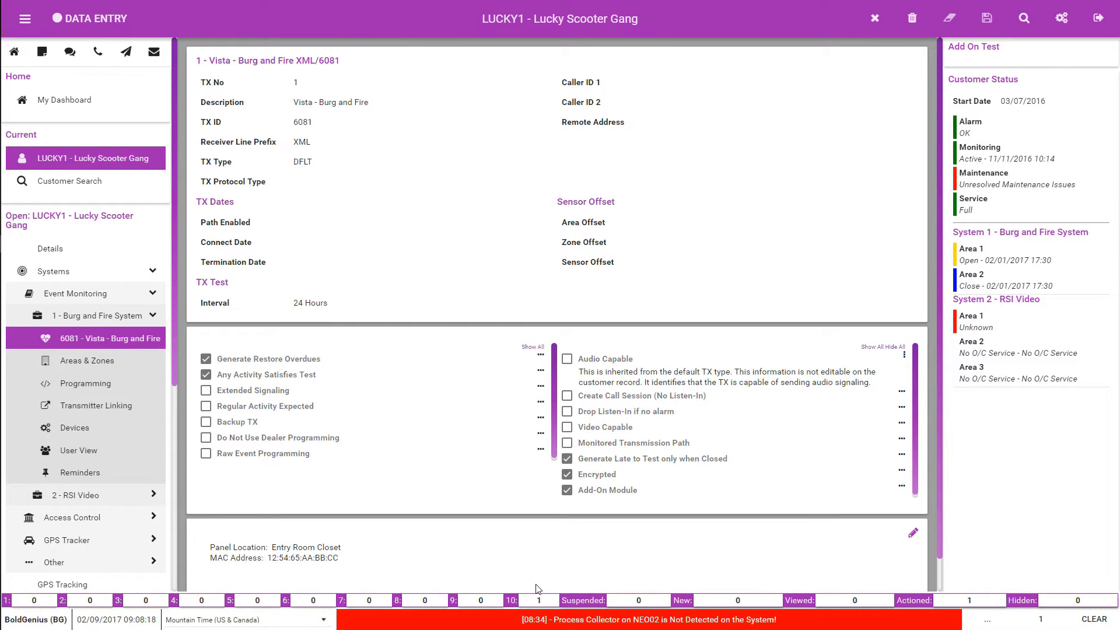
scroll(607, 551, "down", 1)
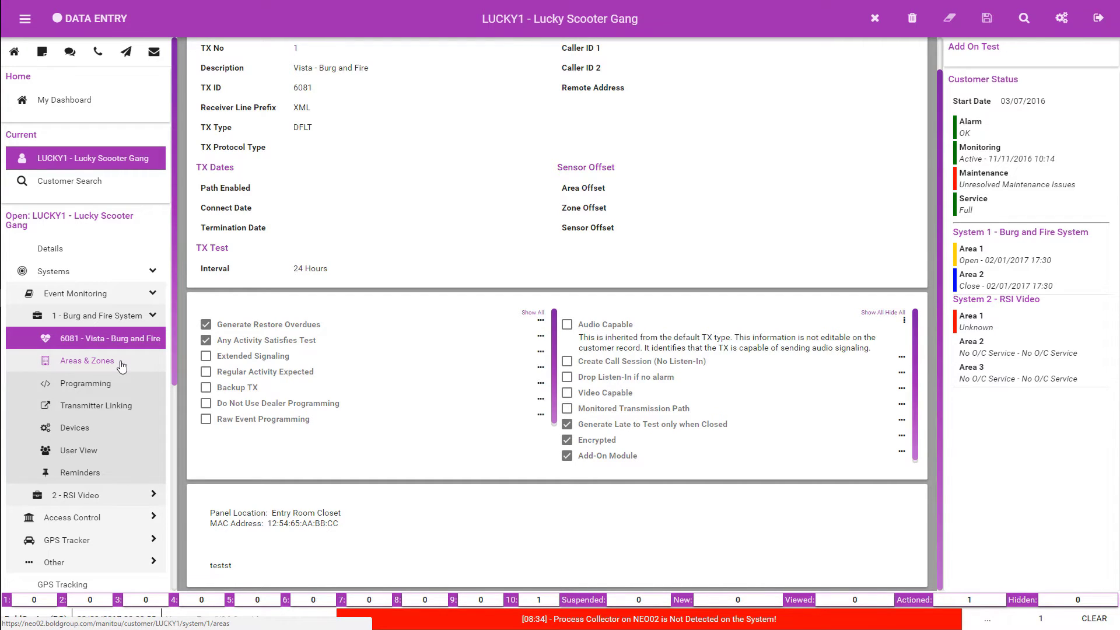
Step: Open Areas & Zones for the Burg and Fire System and look through the zone list
left_click(121, 366)
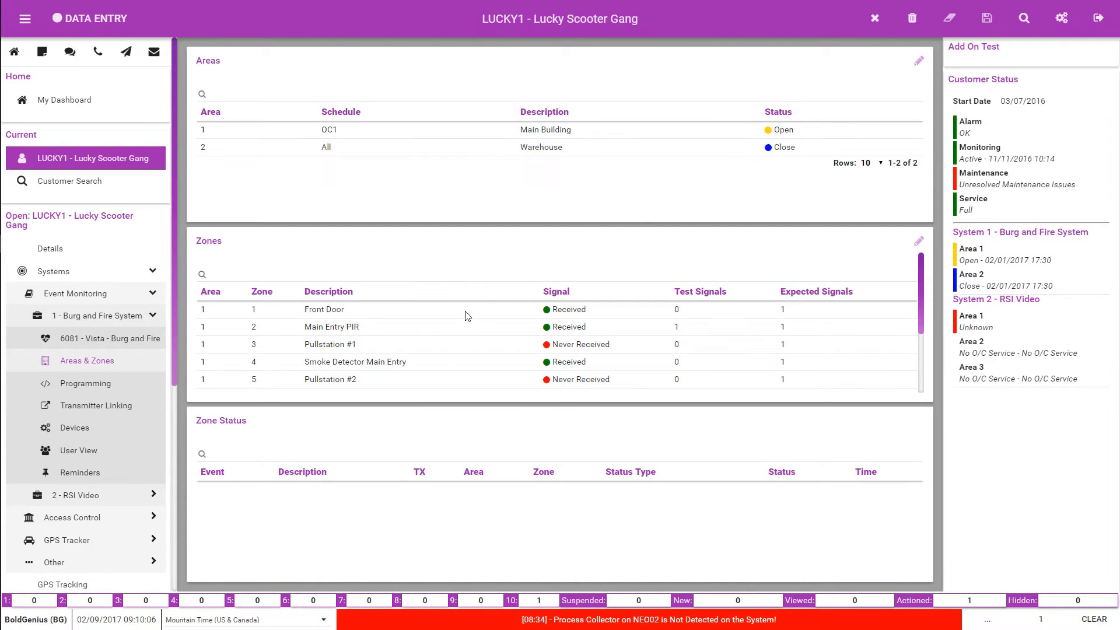
scroll(457, 341, "down", 3)
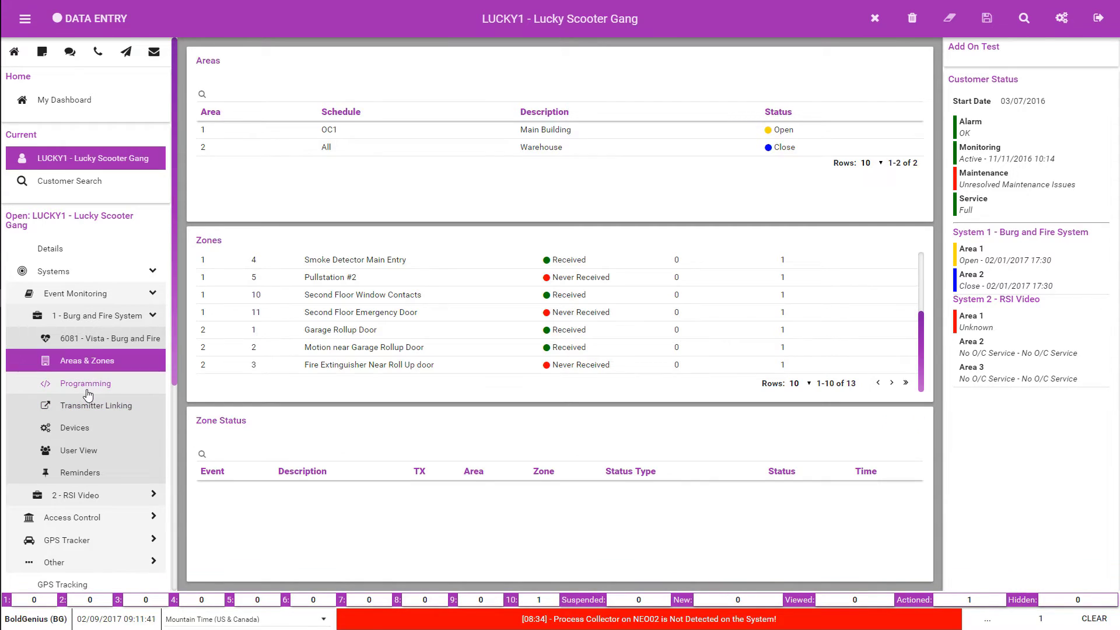
Step: Open the system's Programming page and cycle the merged TX programming through 1 - Vista - Burg and Fire, All and None
left_click(87, 390)
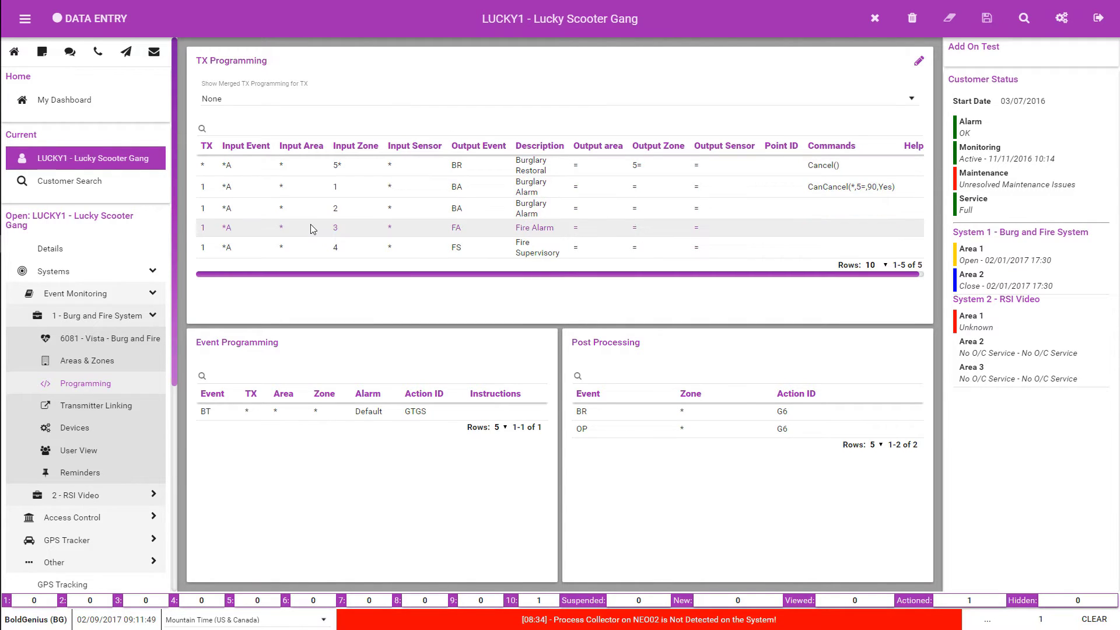
left_click(307, 100)
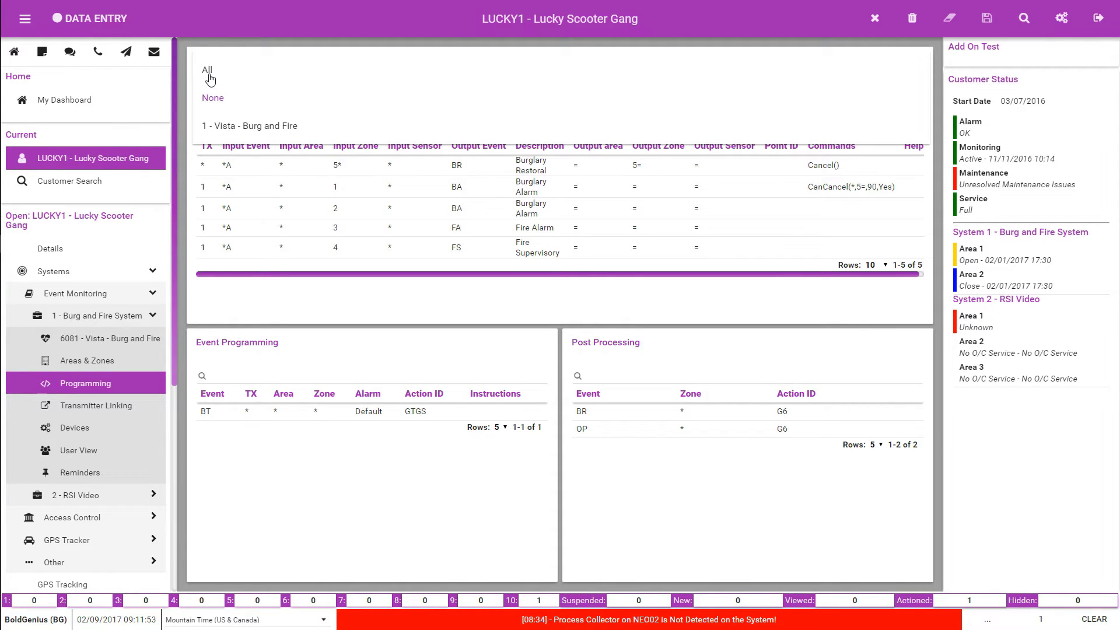
left_click(212, 125)
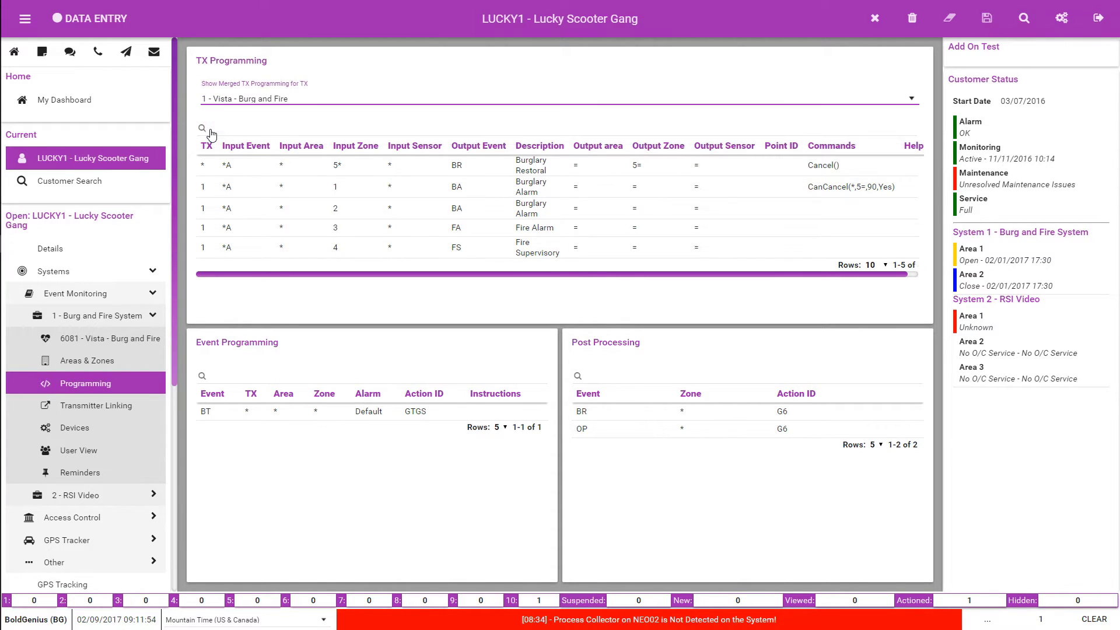
left_click(217, 99)
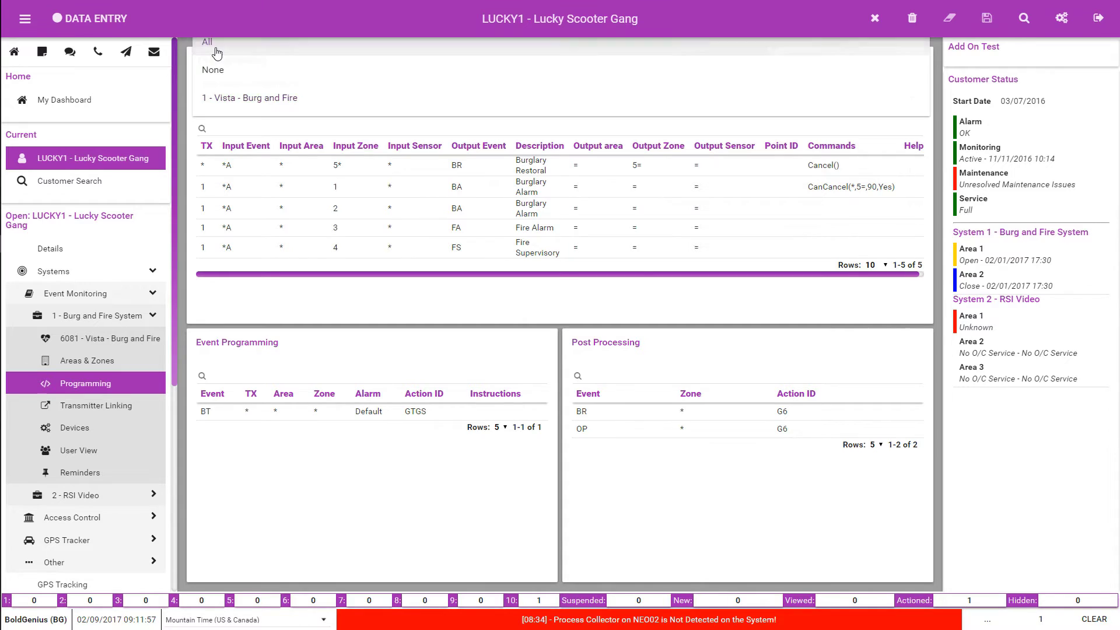
left_click(216, 52)
left_click(224, 105)
left_click(223, 127)
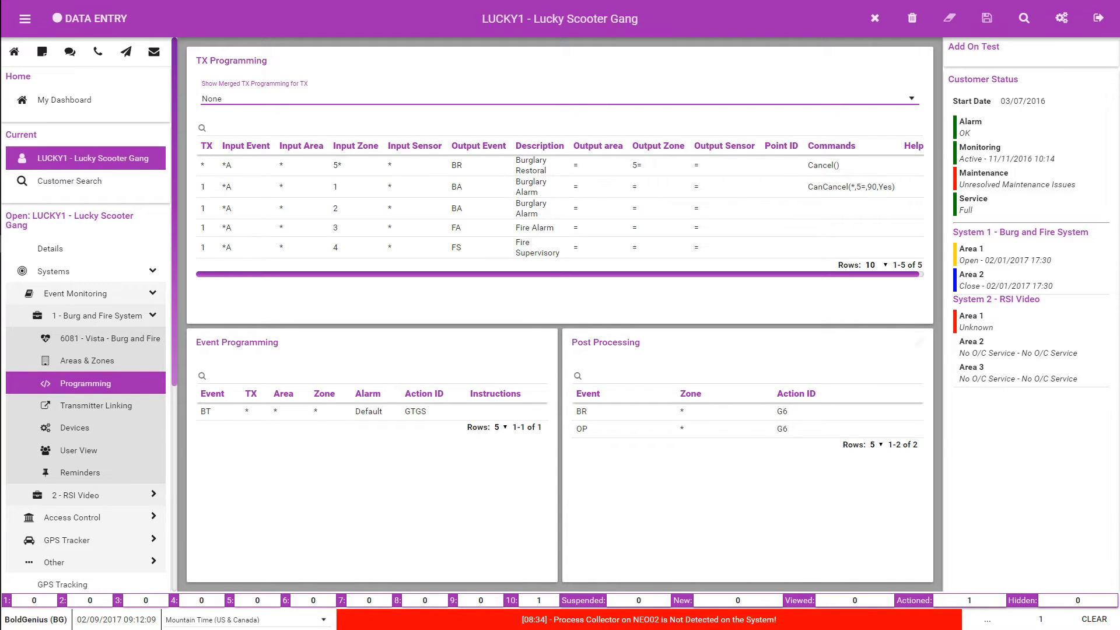
Step: View the Transmitter Linking page and the OWLCAM device under Devices, opening and cancelling its form for adding a reference
left_click(86, 406)
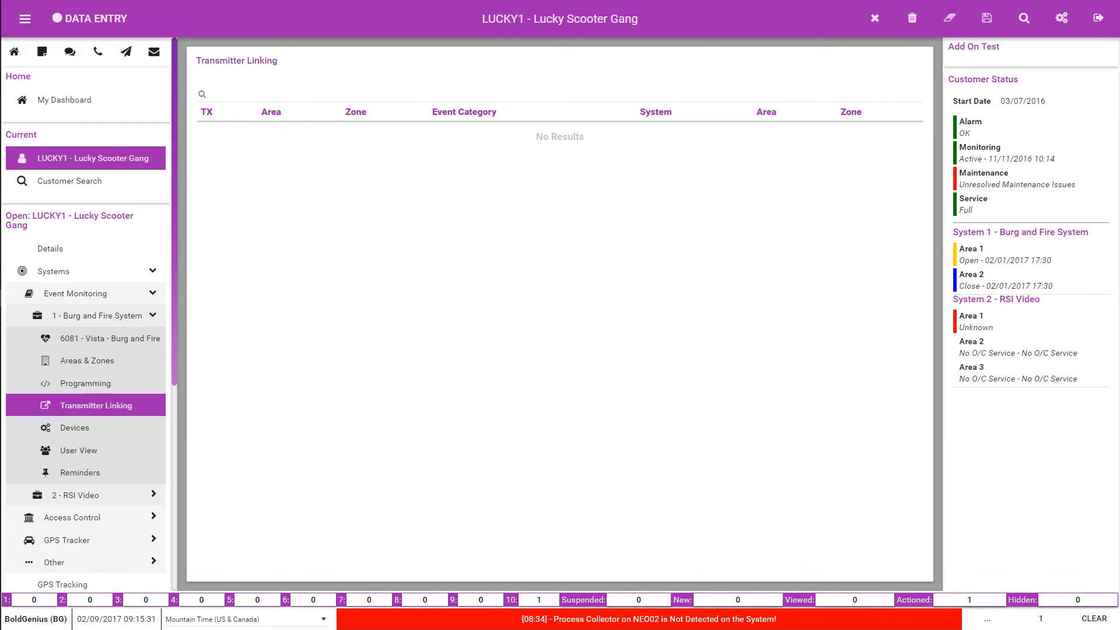
left_click(67, 428)
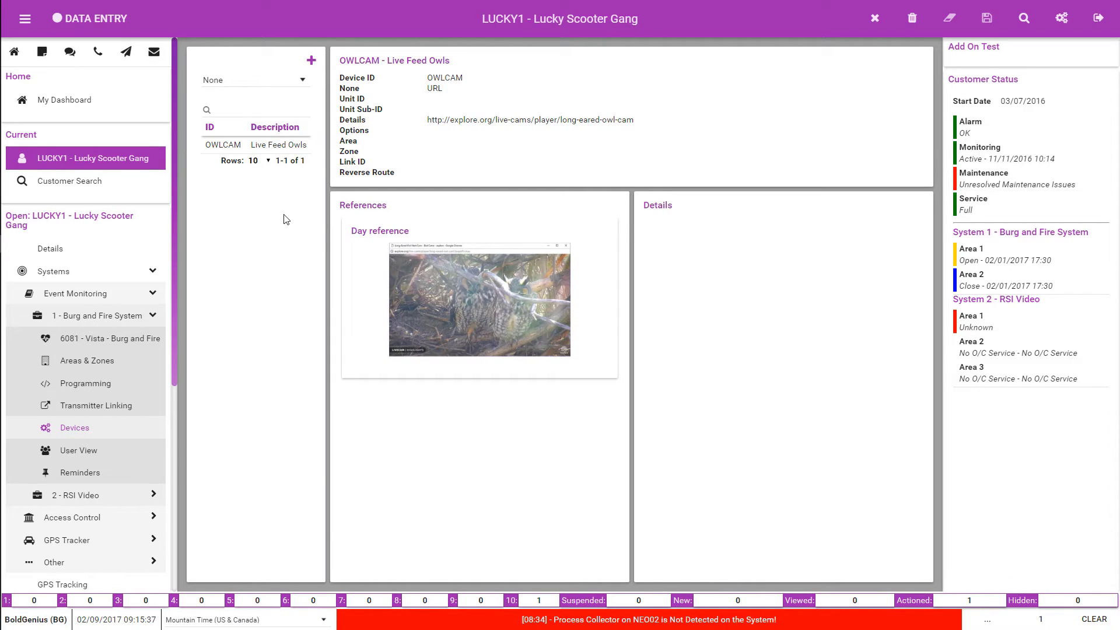
mouse_move(703, 120)
mouse_move(508, 286)
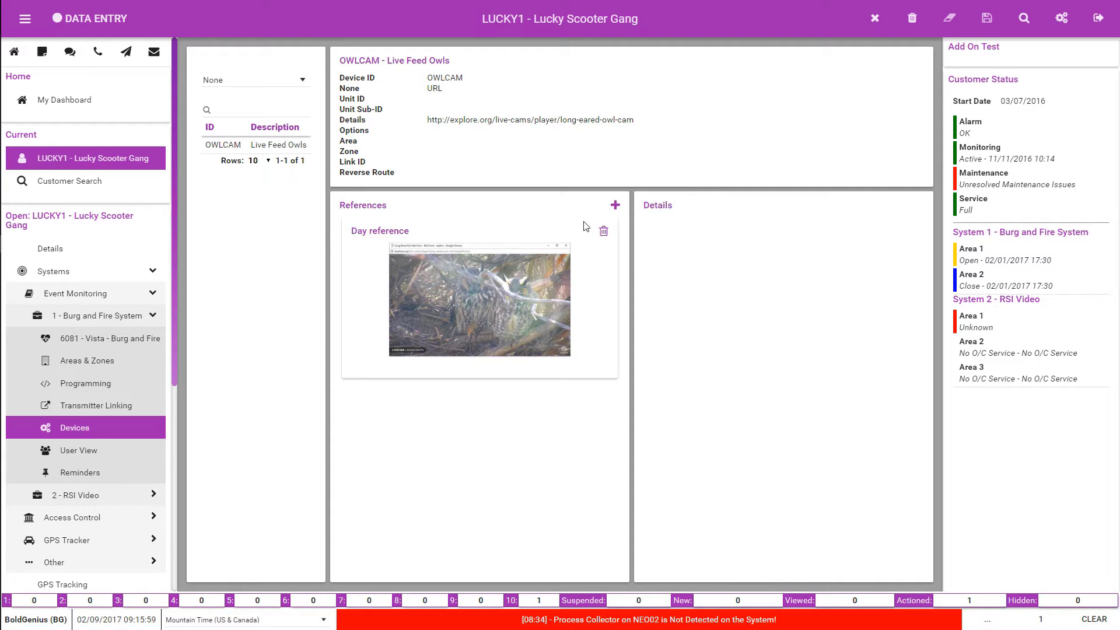
left_click(620, 209)
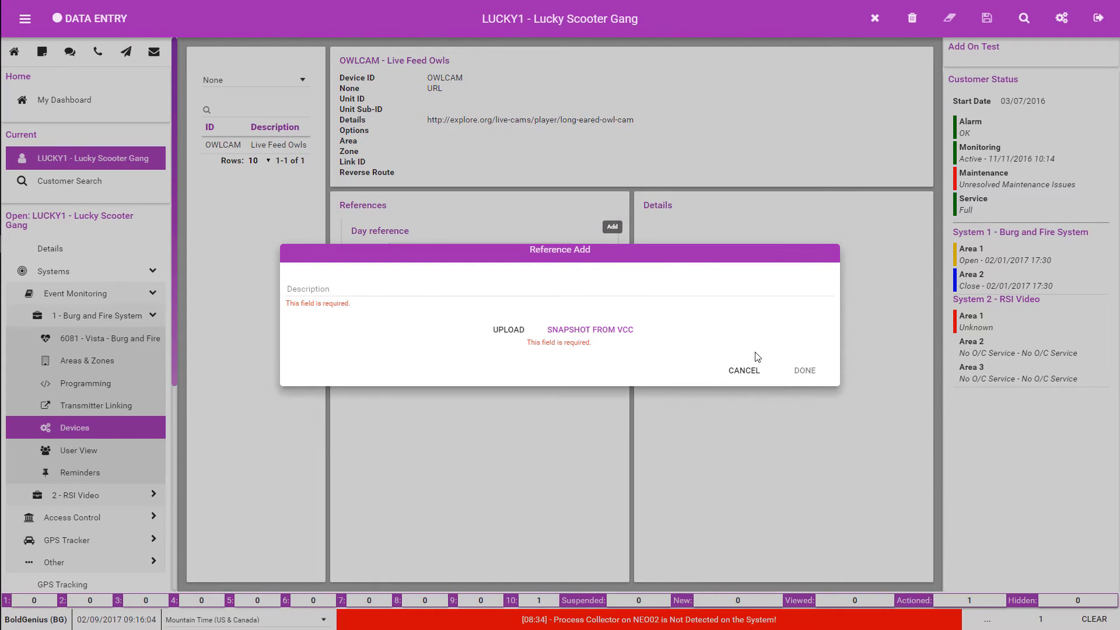
left_click(766, 373)
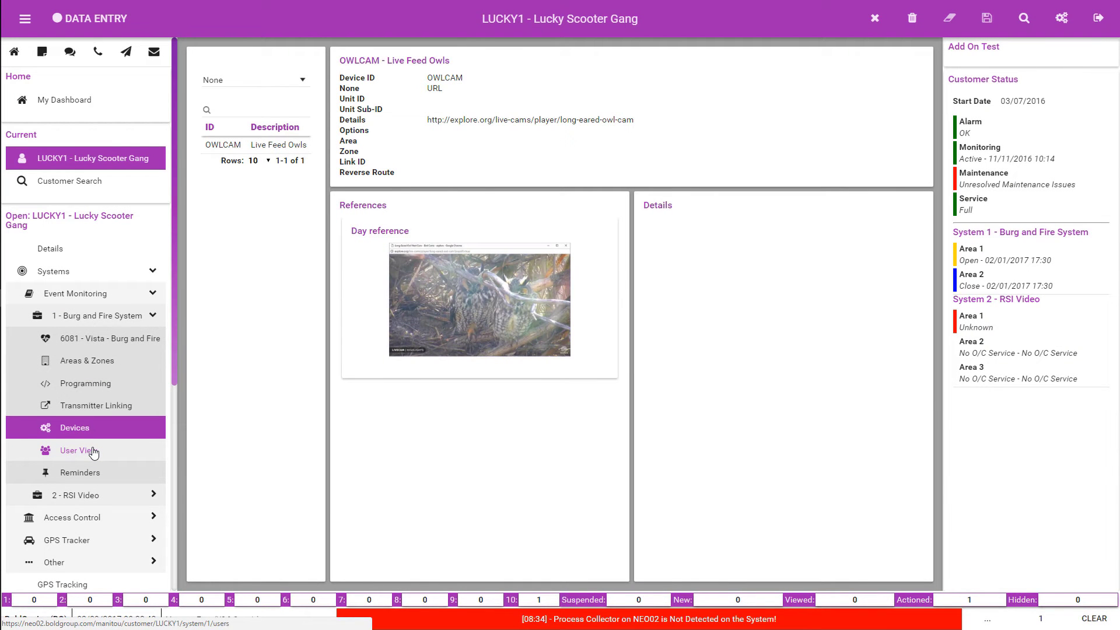
Step: View the users and the reminders of the Burg and Fire System
left_click(93, 453)
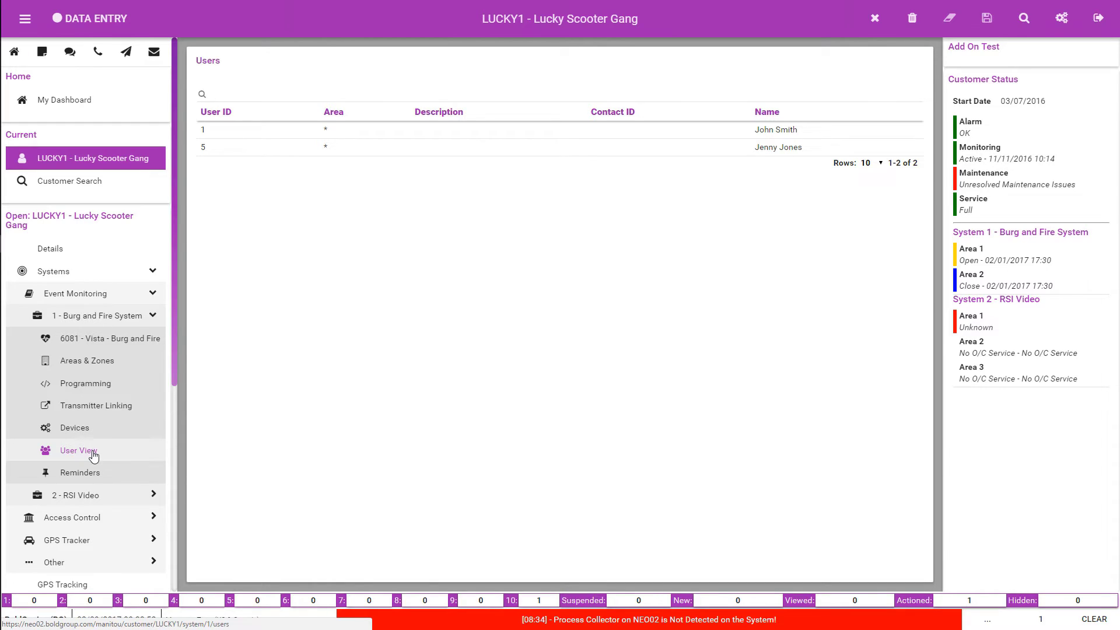
left_click(93, 455)
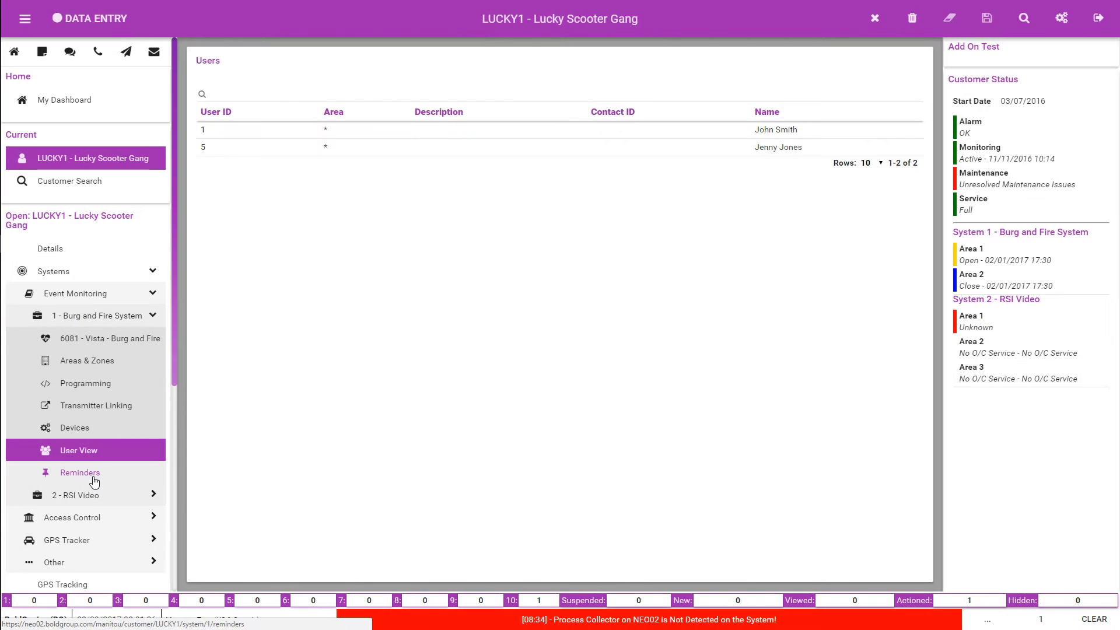
left_click(95, 481)
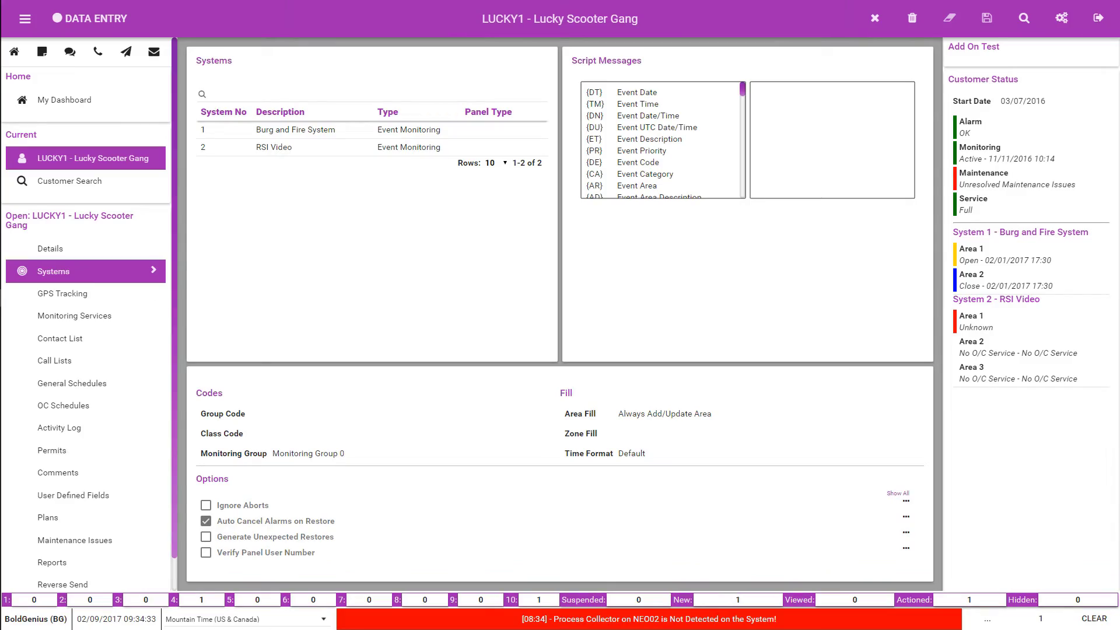
Step: Open GPS Tracking, show the f1 geofence of customer group g1 and view its settings, closing them without changes
left_click(74, 293)
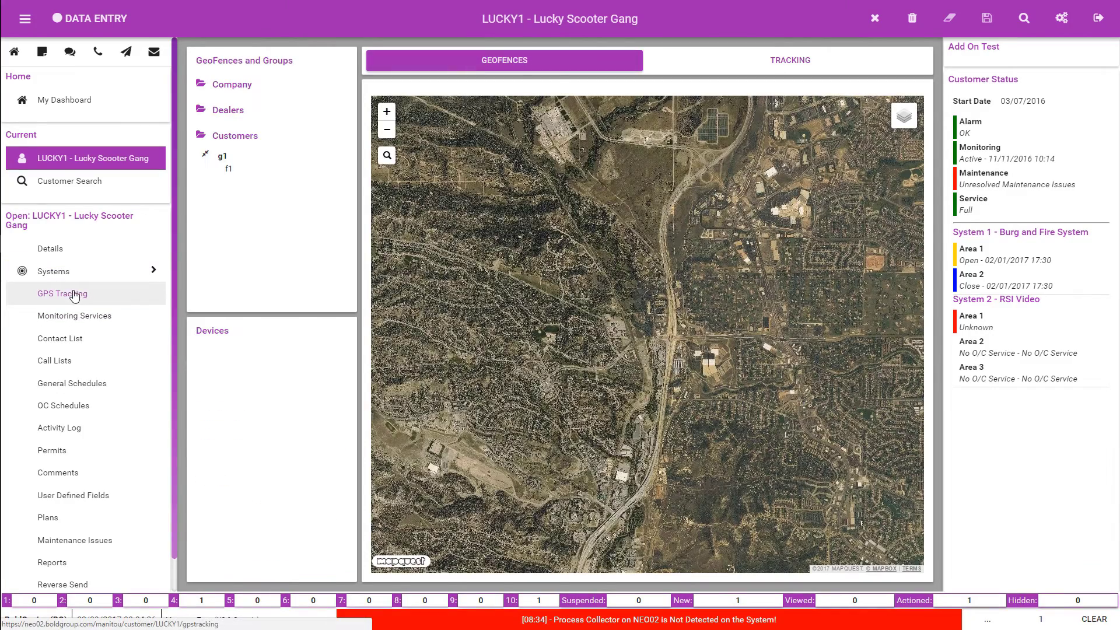
left_click(232, 173)
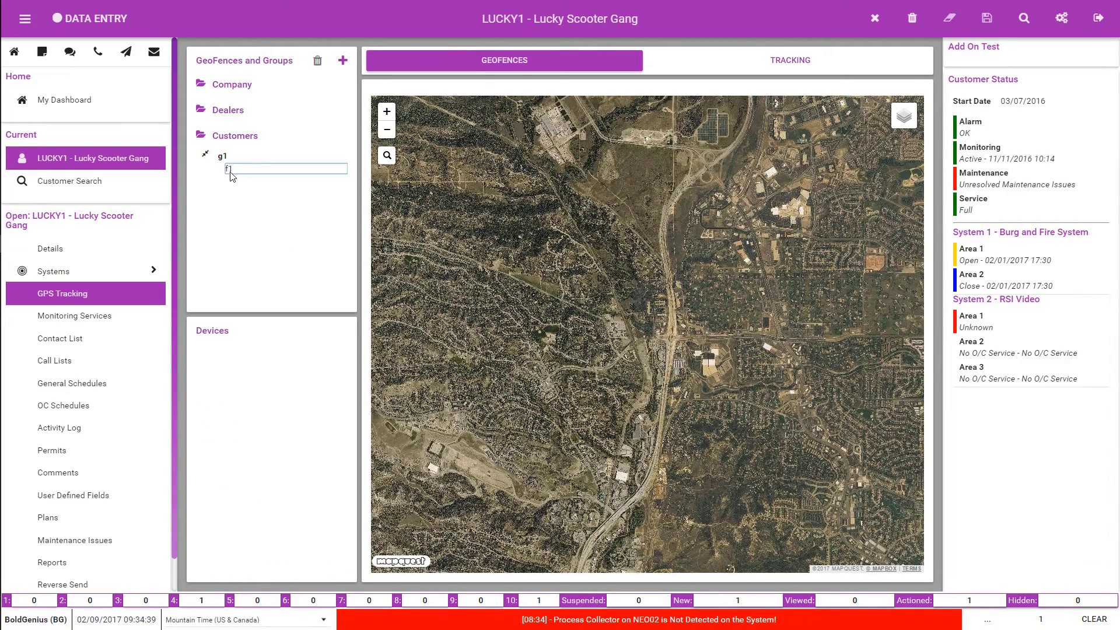
left_click(229, 172)
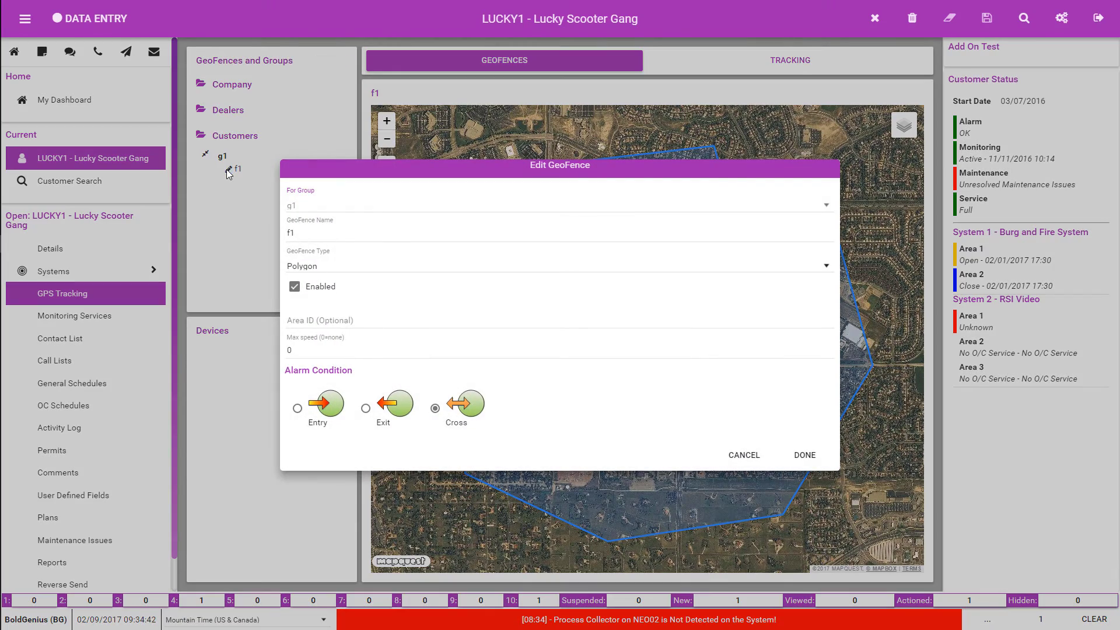
left_click(804, 455)
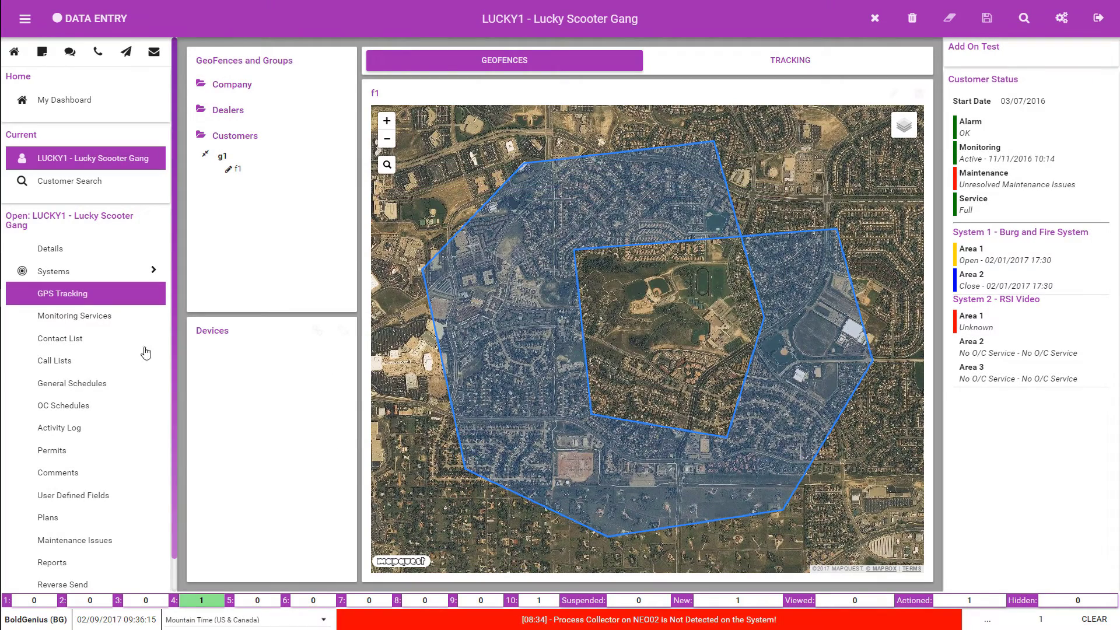
Step: Open Monitoring Services and look through the system 1 entries, including Open/Close (Log), 30 Day Reminder and Overdue Restores
left_click(76, 318)
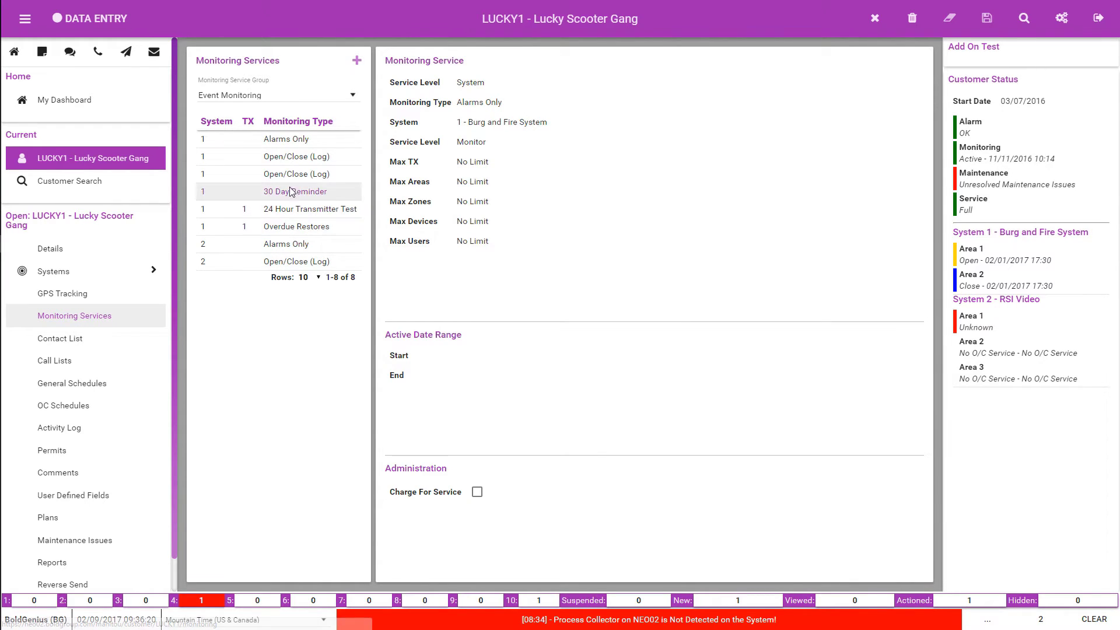
left_click(303, 154)
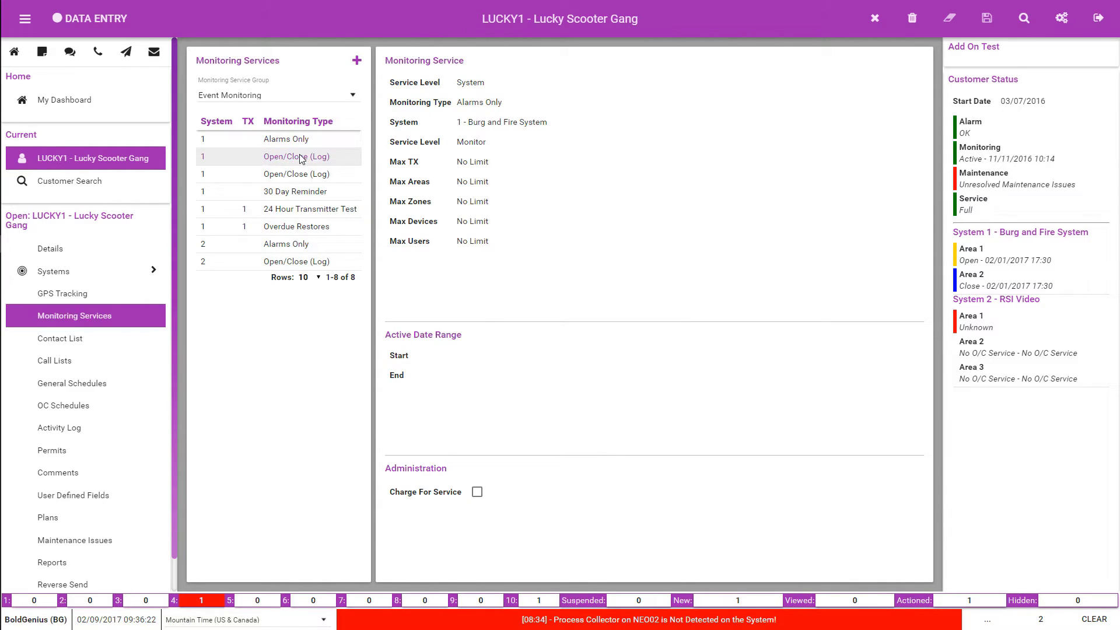
left_click(299, 175)
left_click(299, 194)
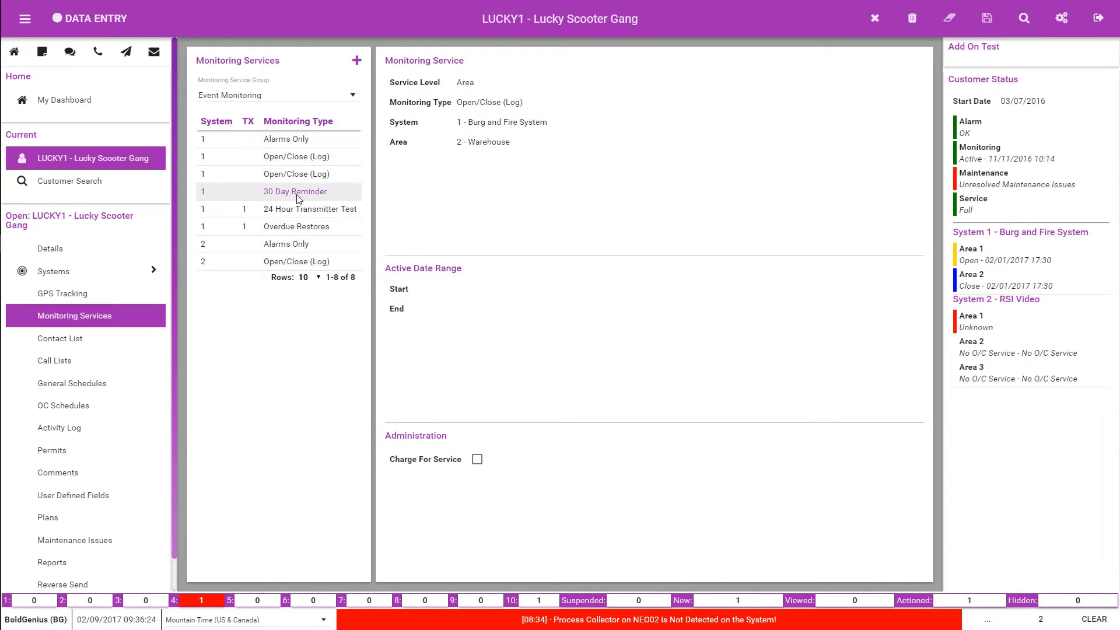
left_click(298, 230)
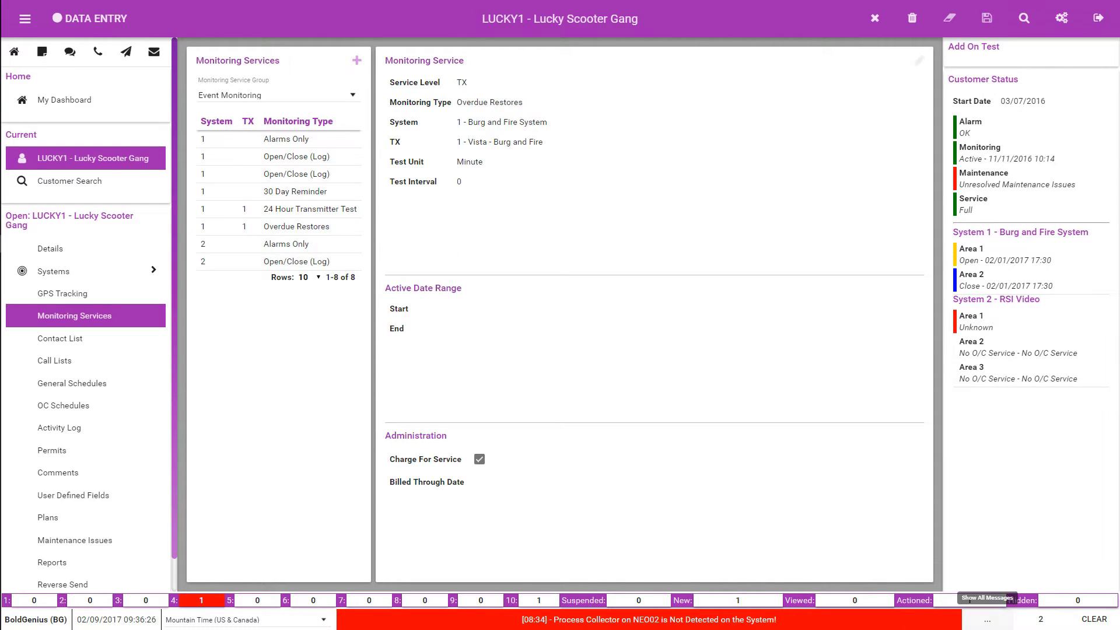
Step: Open the customer's Contact List and look through the profiles and permissions of several keyholders
left_click(87, 336)
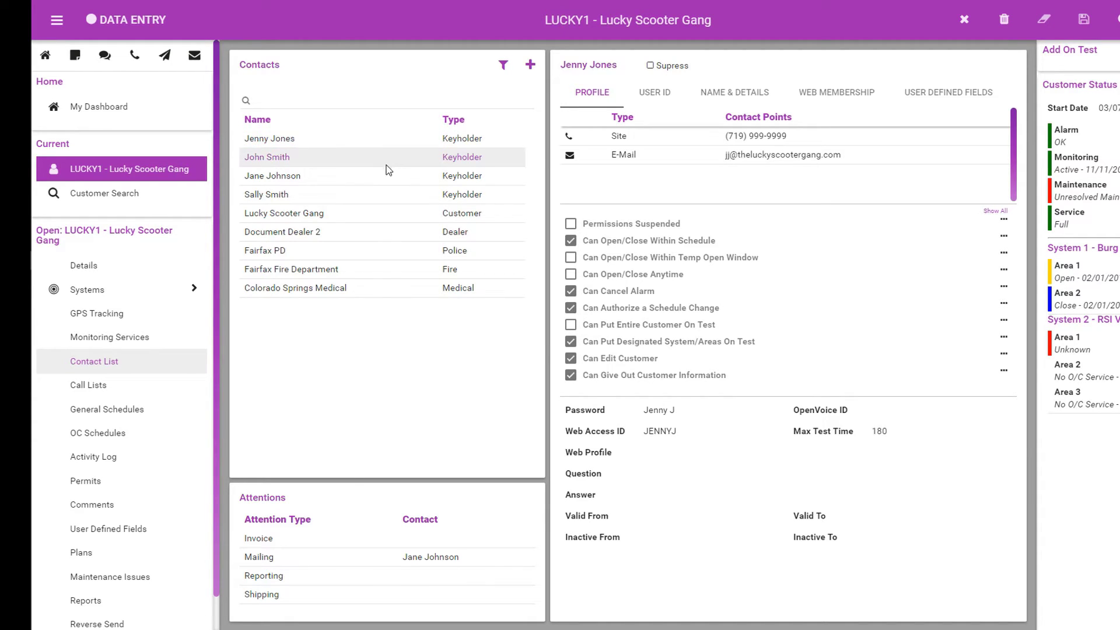
left_click(377, 156)
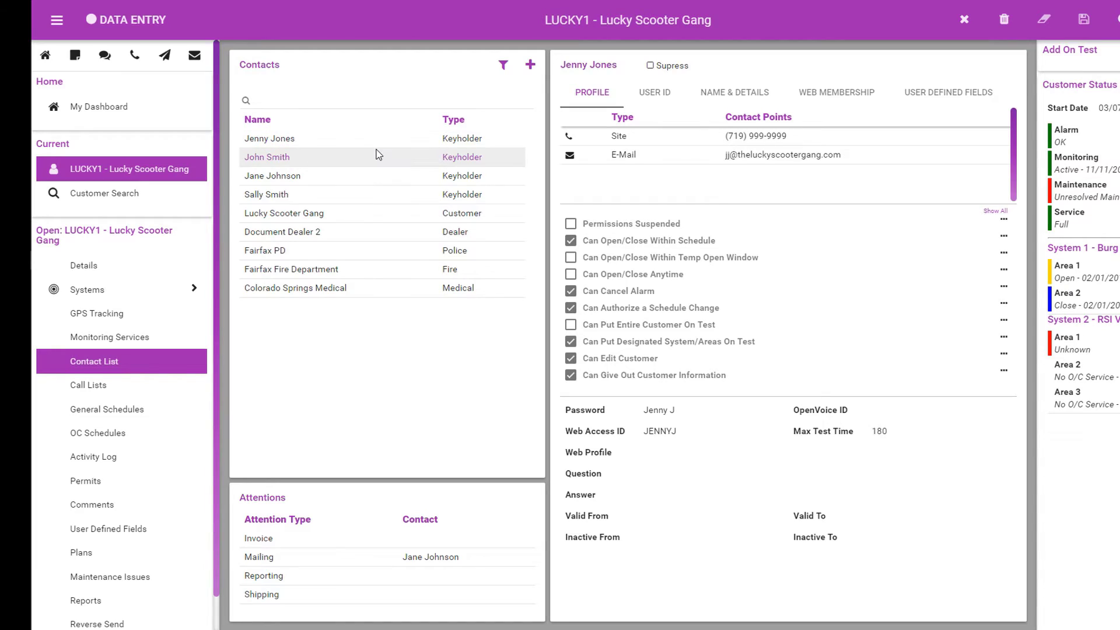
left_click(369, 183)
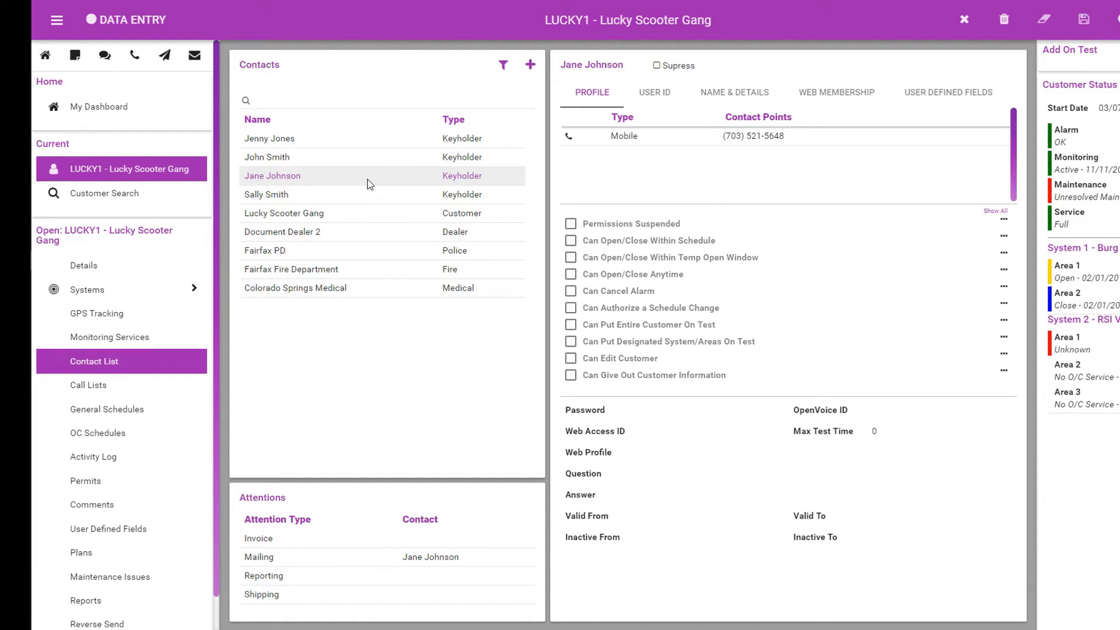
left_click(367, 144)
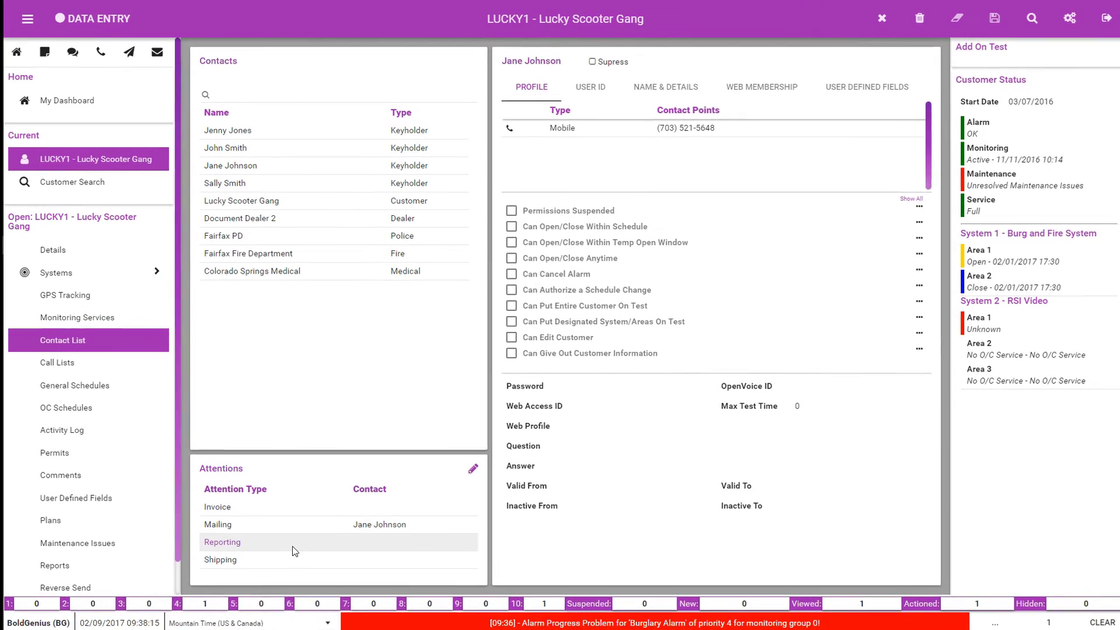
Step: Open the customer's Call Lists and view the RESP and CL1 responsible parties lists
left_click(98, 367)
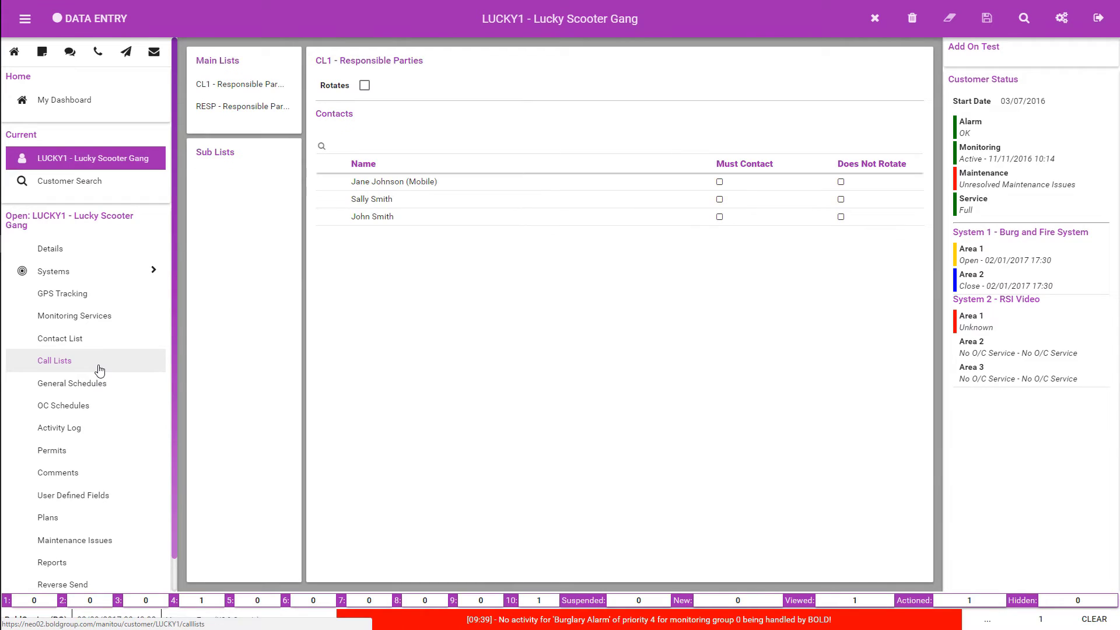
left_click(266, 115)
left_click(253, 90)
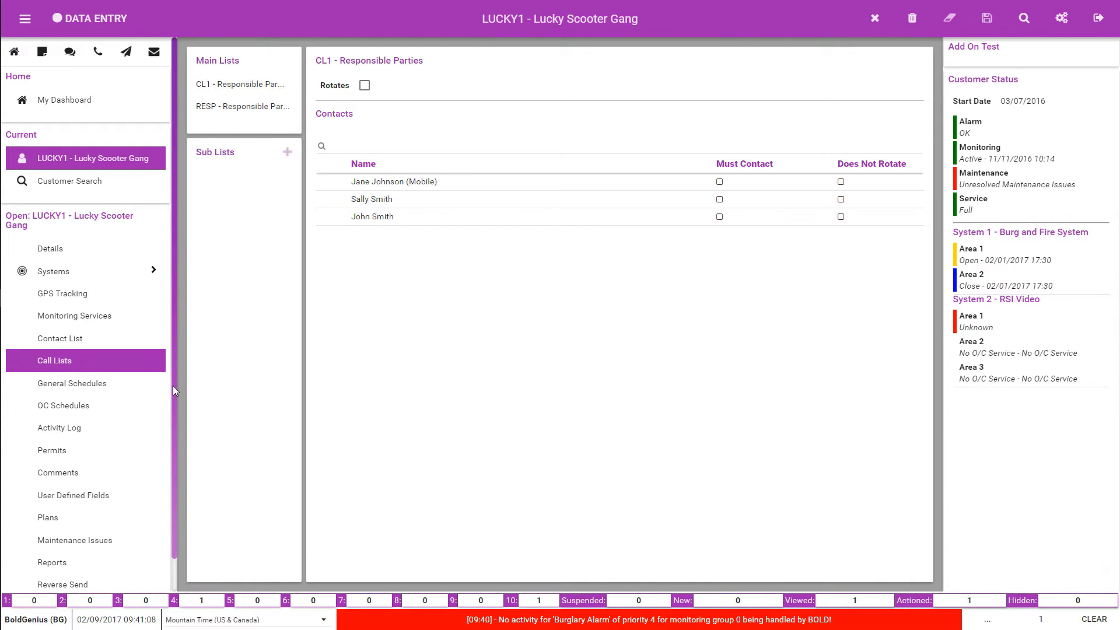
Step: Open General Schedules and compare the EAP daytime schedule with the THRS troubles schedule
left_click(138, 393)
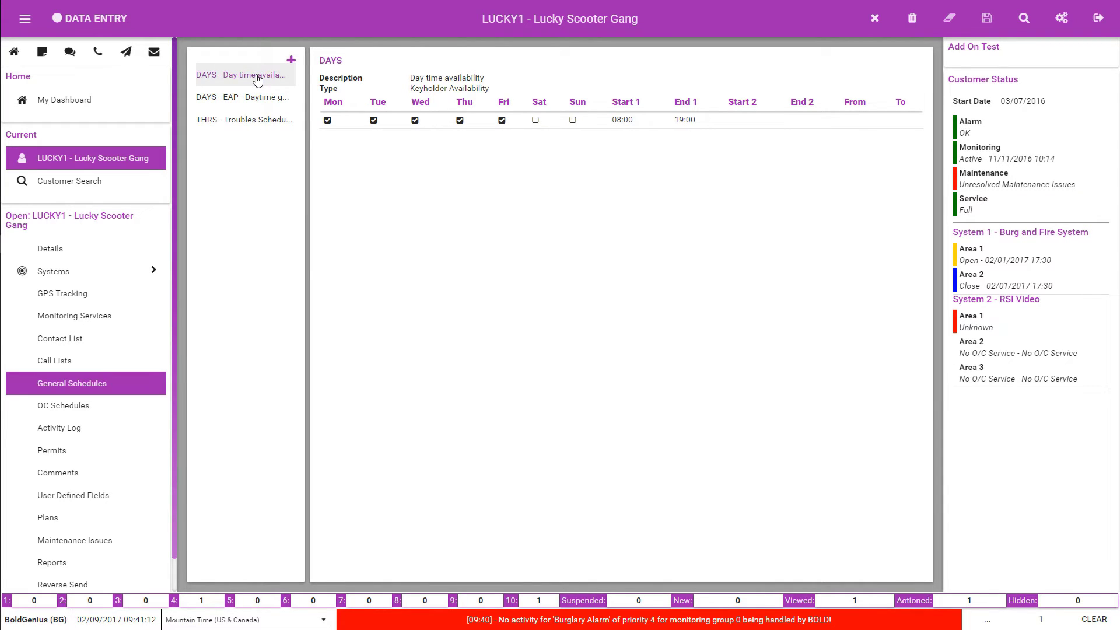
left_click(253, 103)
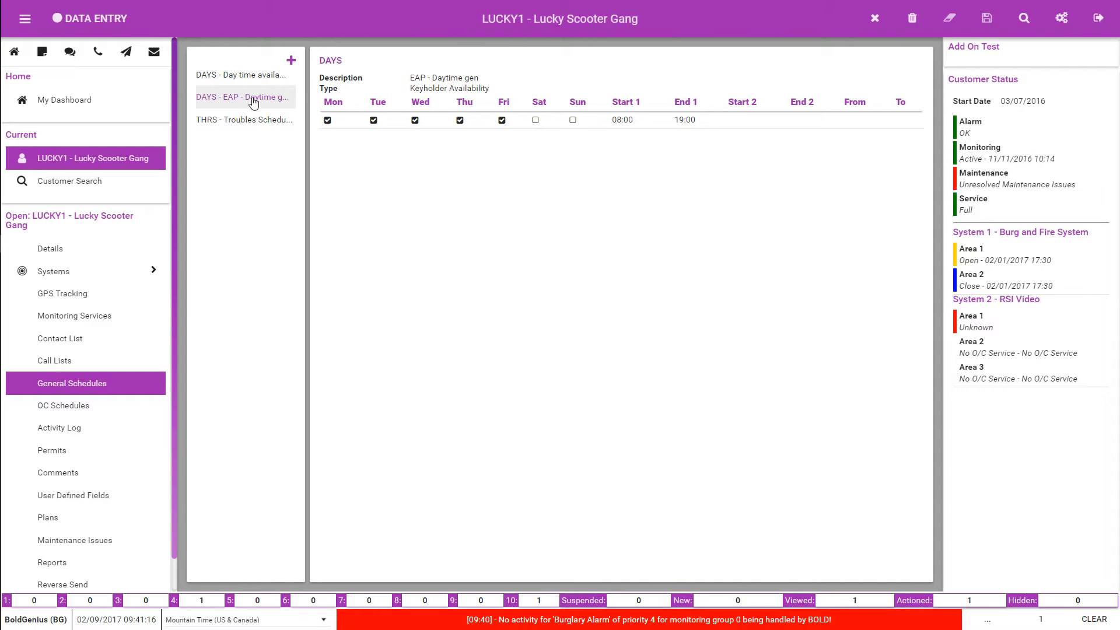
left_click(251, 121)
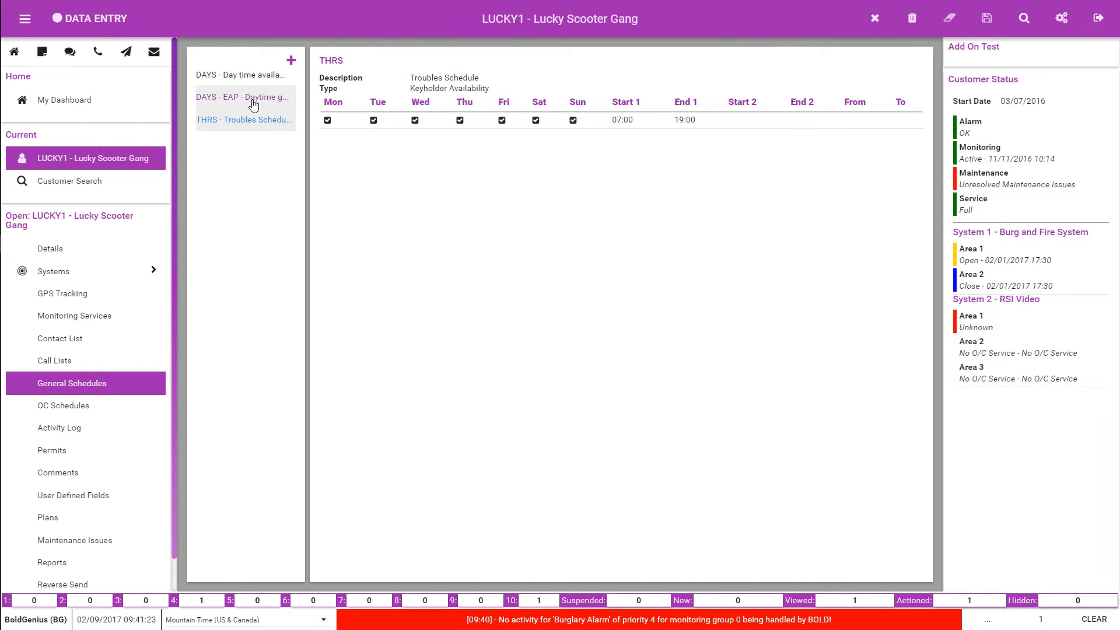
left_click(254, 104)
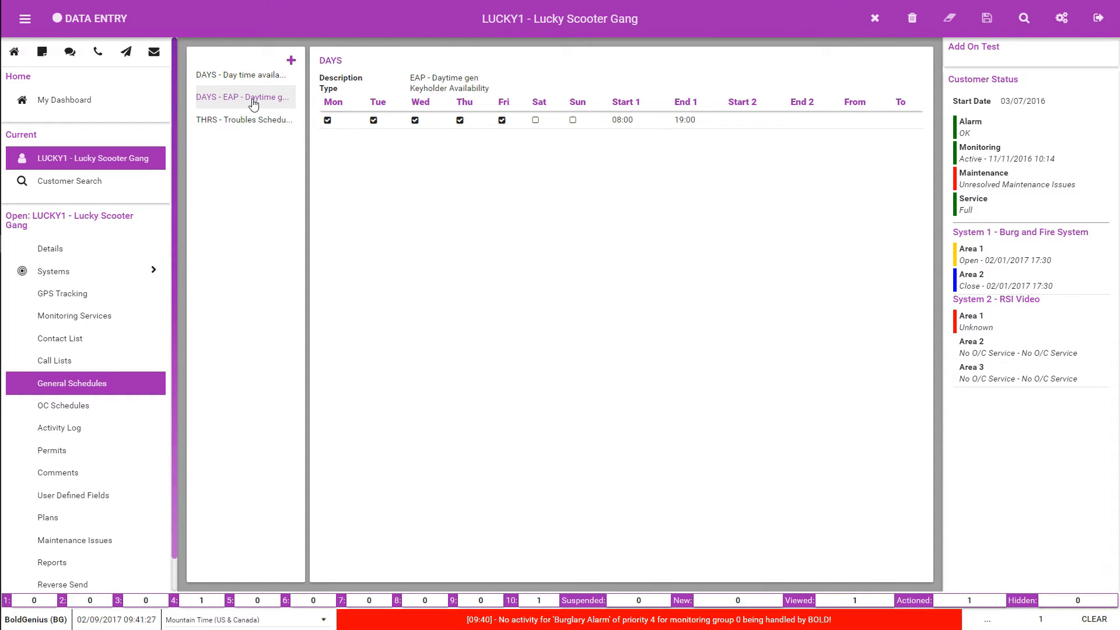
Step: Start adding a general schedule and submit the operator password for validation
left_click(291, 61)
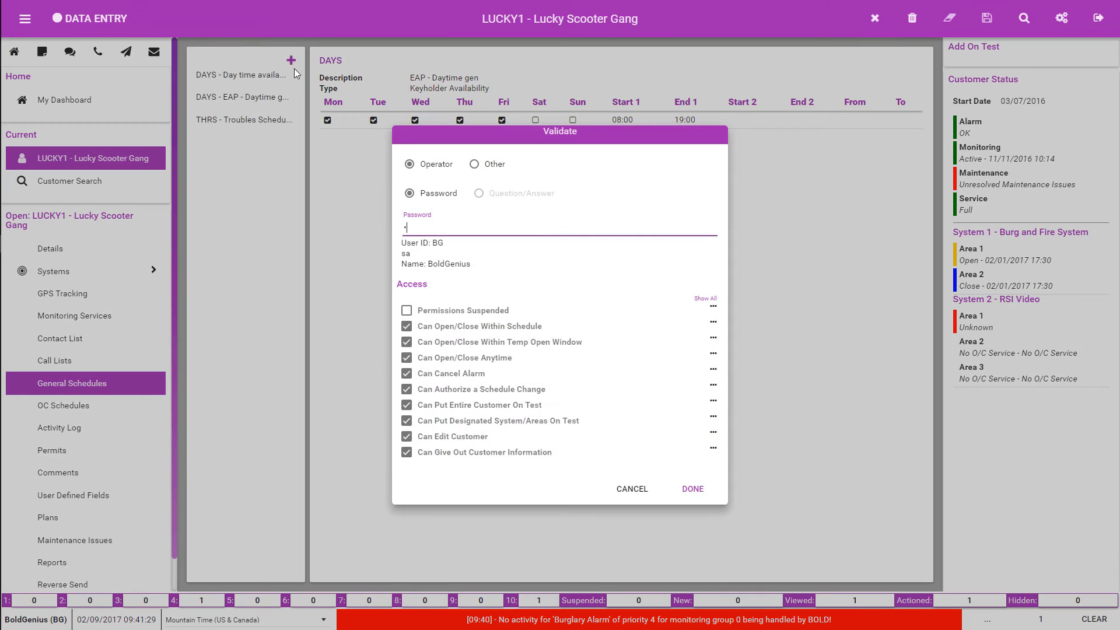
left_click(692, 490)
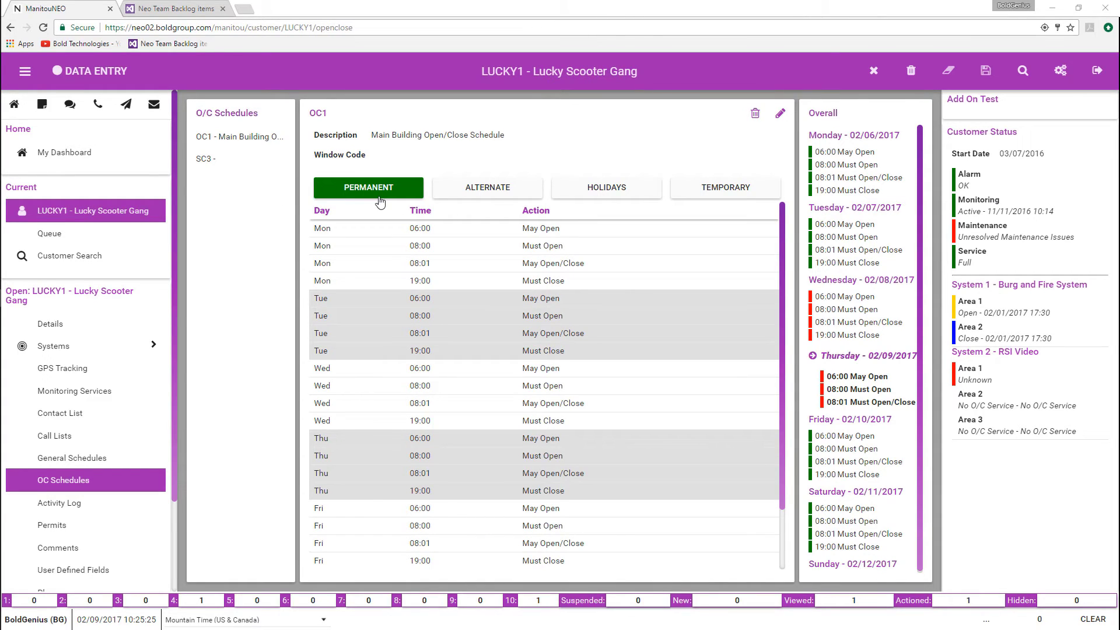
Step: View the alternate schedule of OC1 under OC Schedules and open the customer's Activity Log
left_click(499, 199)
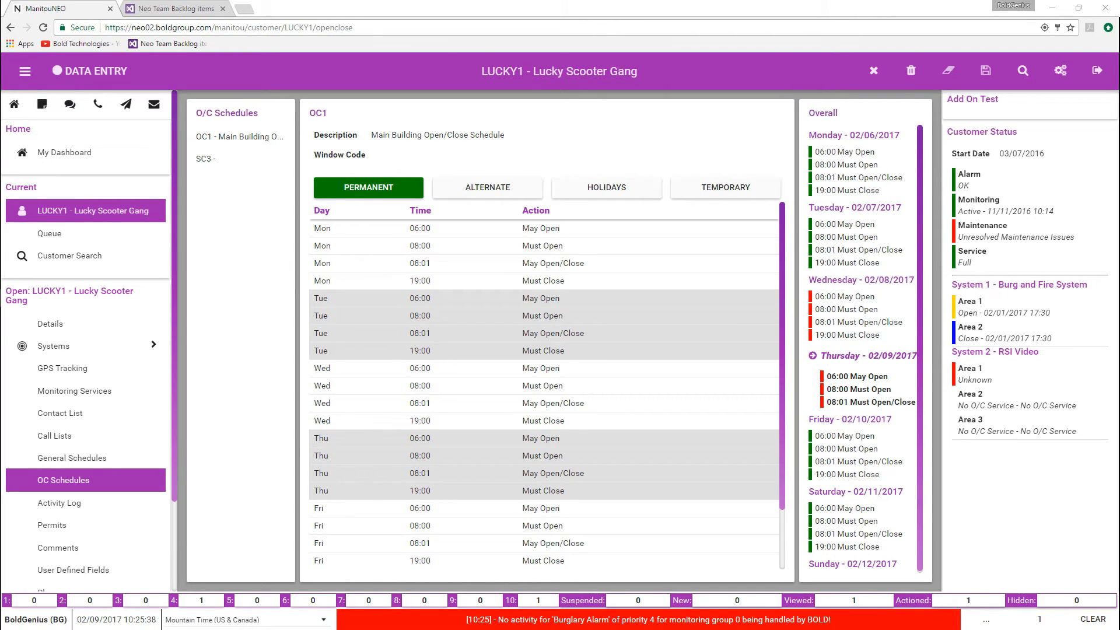
left_click(90, 501)
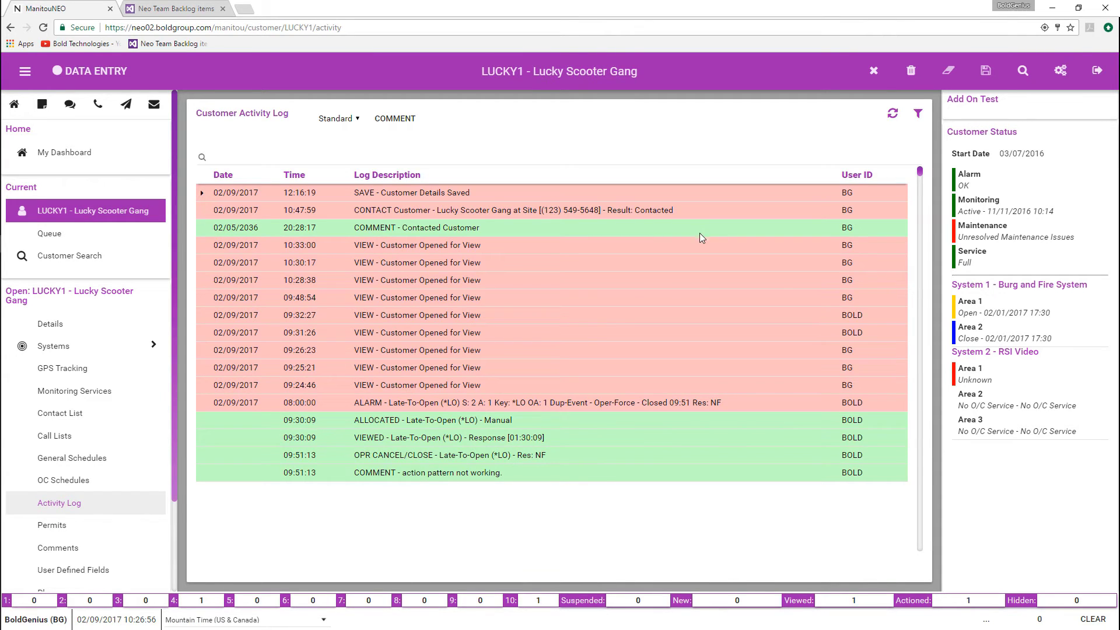
Step: Look through the older Activity Log entries and open the customer's Permits
scroll(704, 294, "down", 3)
scroll(704, 294, "down", 2)
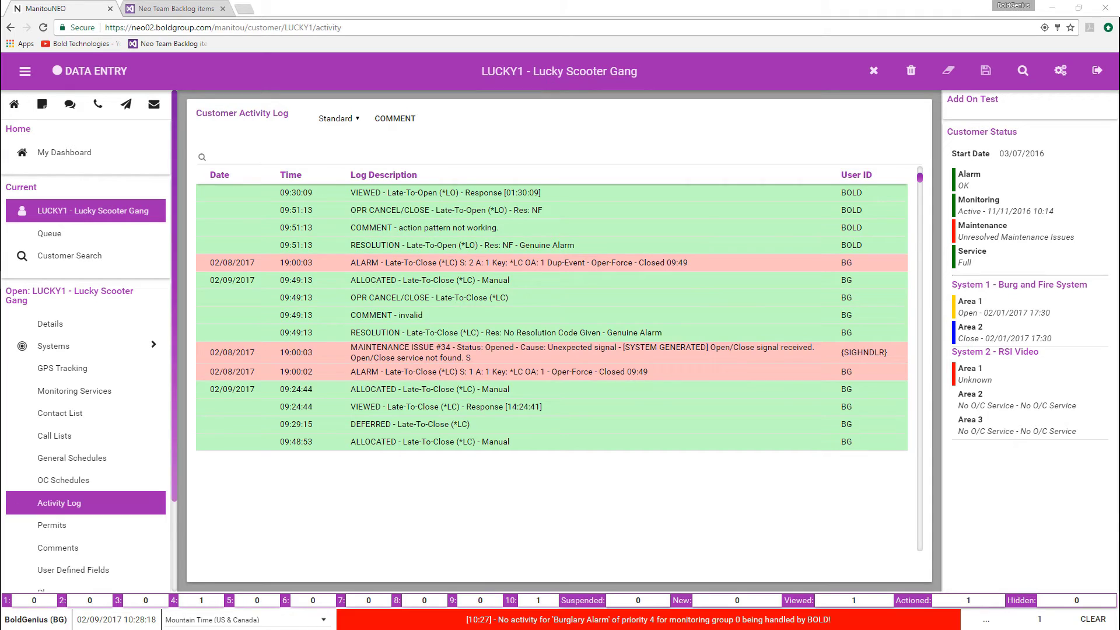
left_click(115, 527)
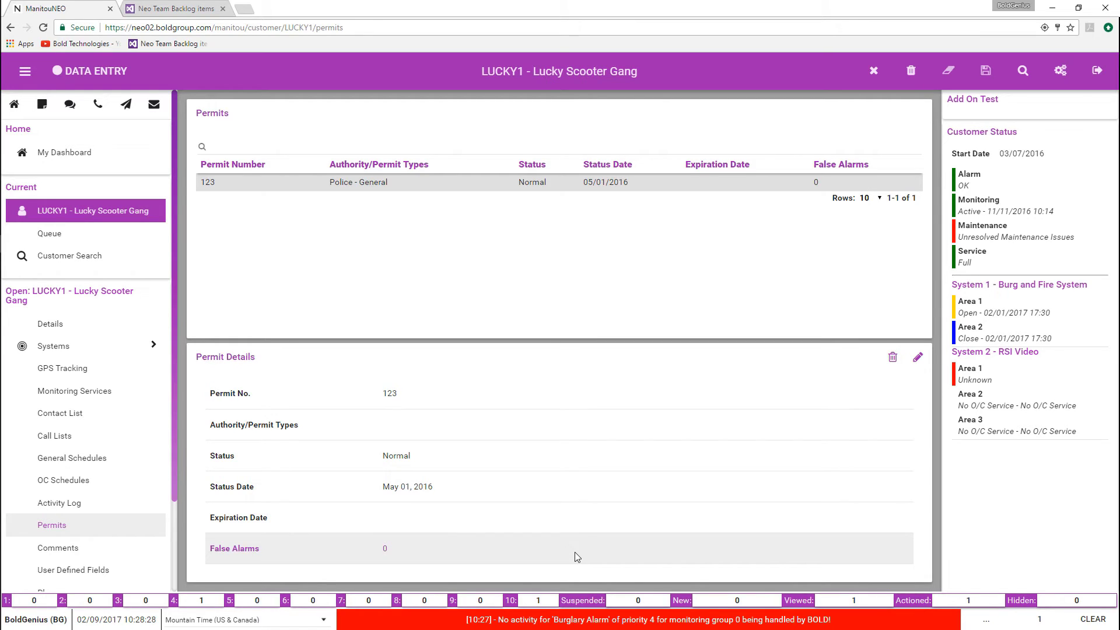
Step: Open the customer's Comments and view the Standing and Special comment lists
left_click(88, 548)
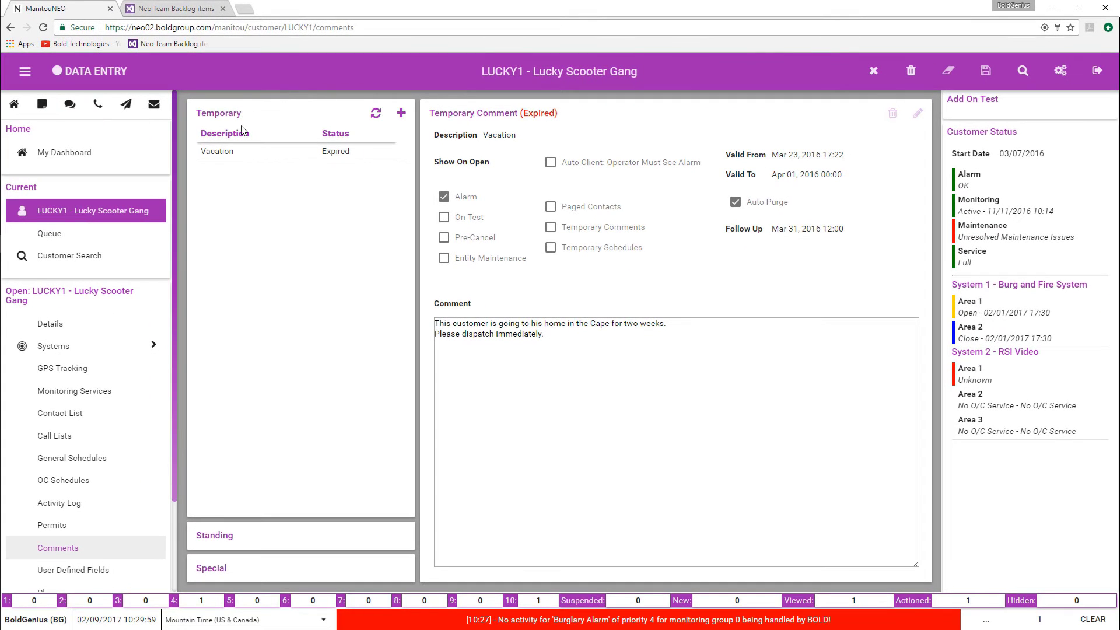
left_click(257, 536)
left_click(264, 567)
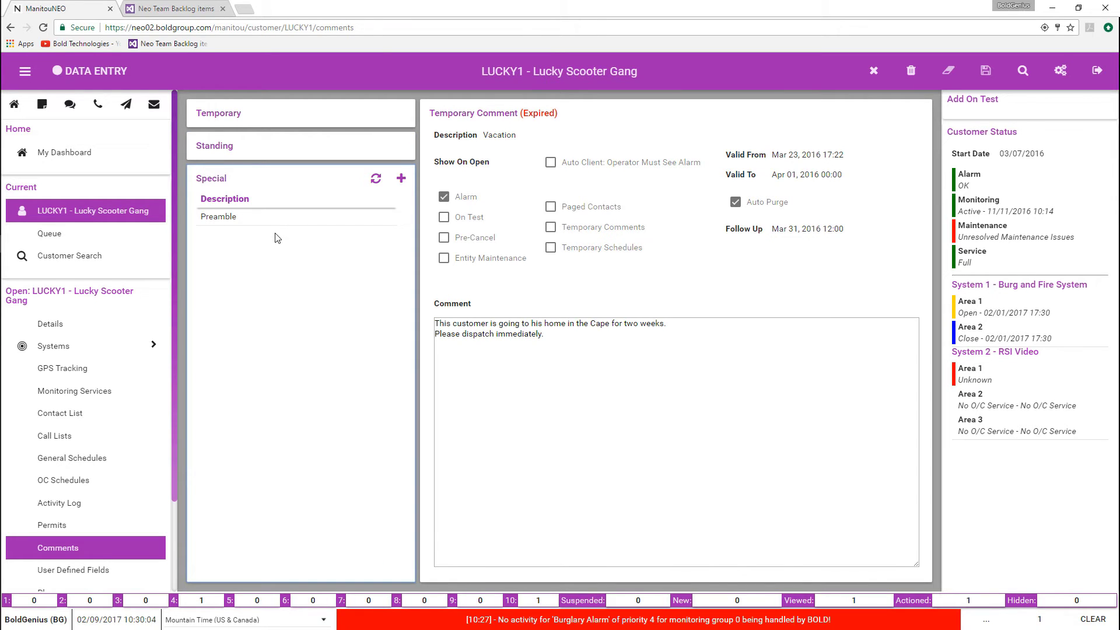
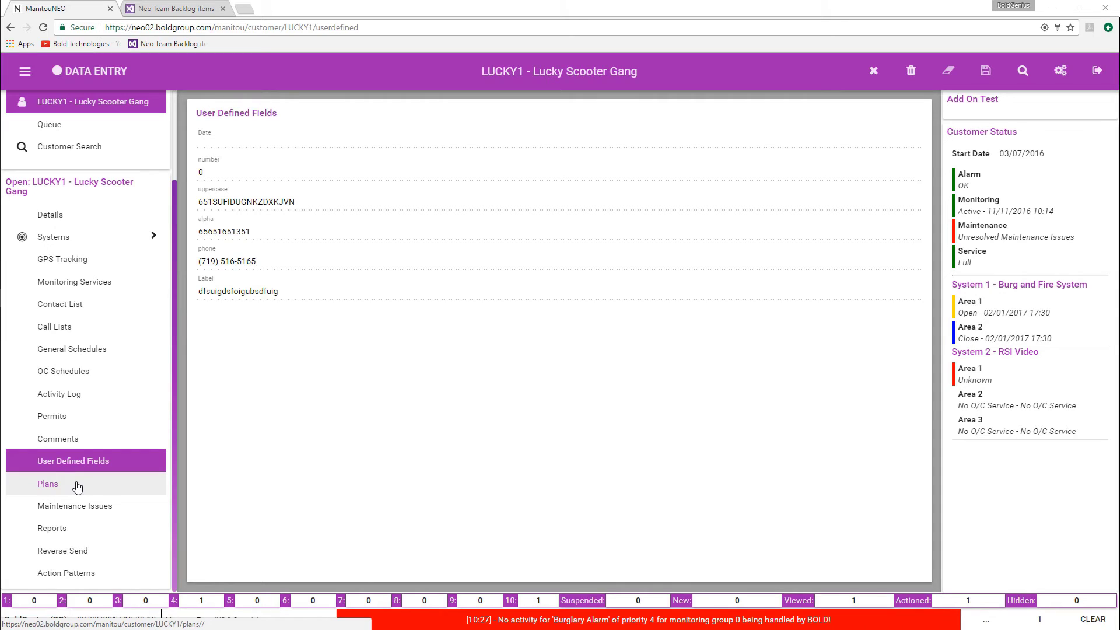
Step: Open the customer's Plans and display the Floor 1 layer of the site plan
left_click(76, 484)
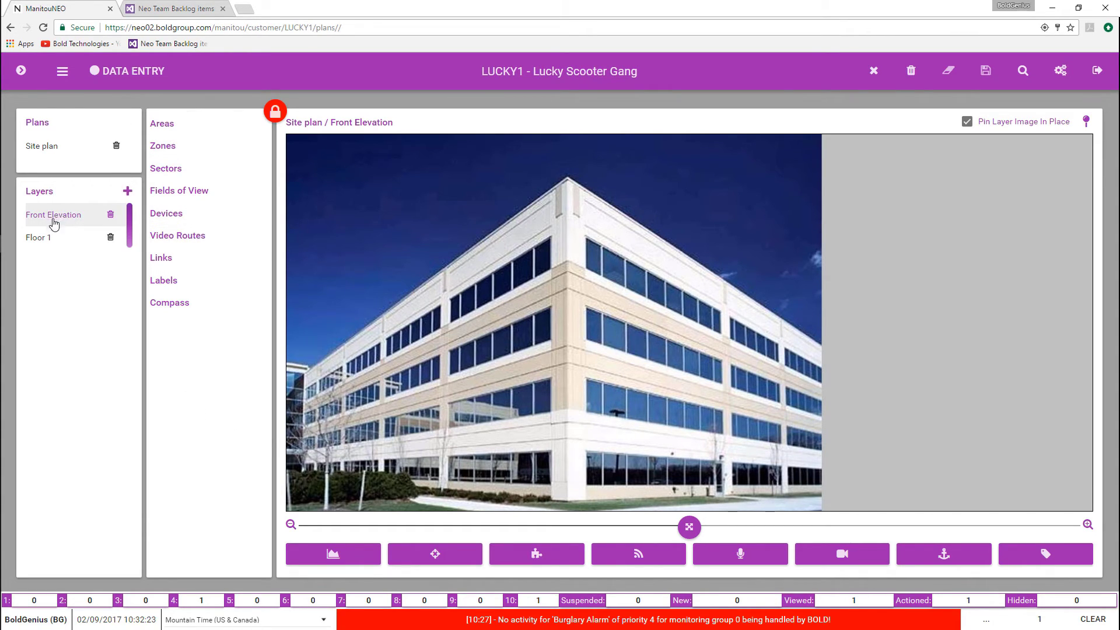
left_click(43, 239)
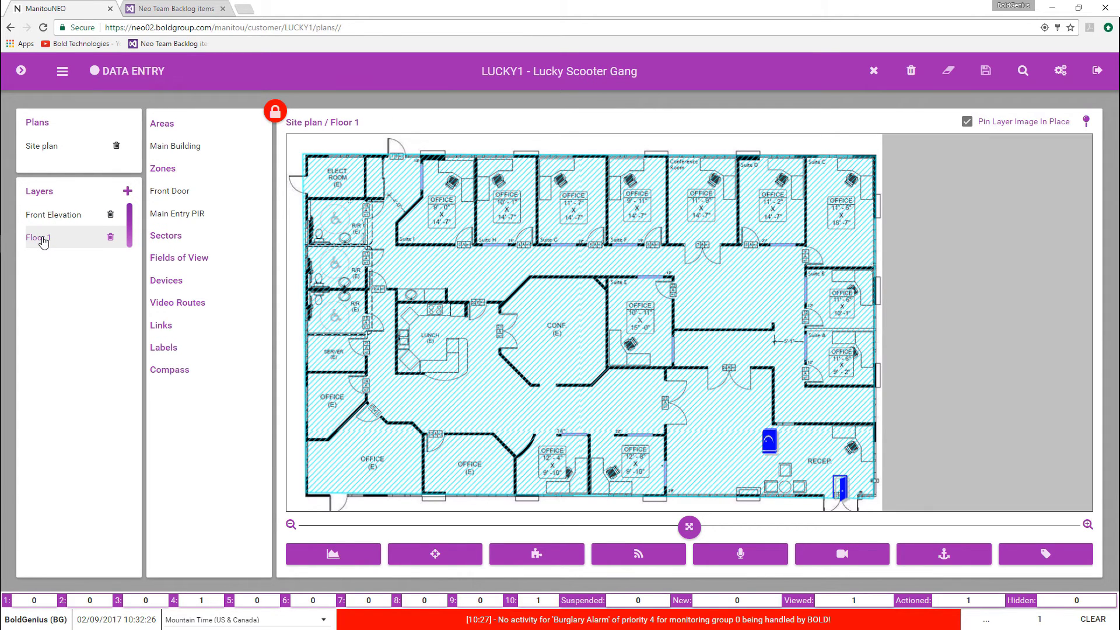
Step: View the customer's Maintenance Issues and list the Activity system reports under Reports
left_click(21, 71)
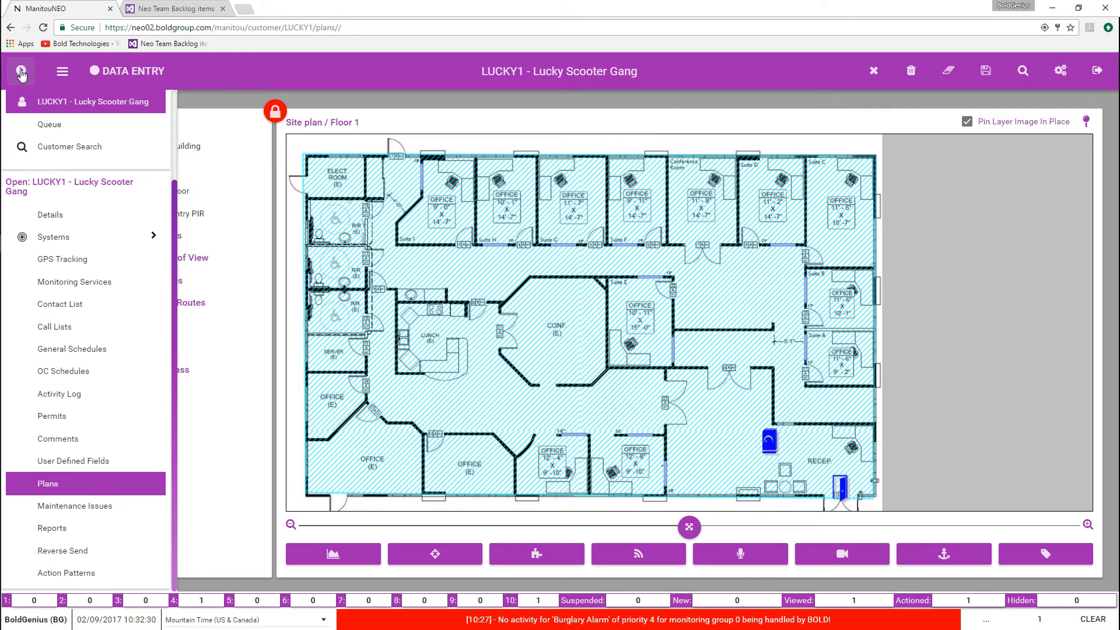
left_click(74, 518)
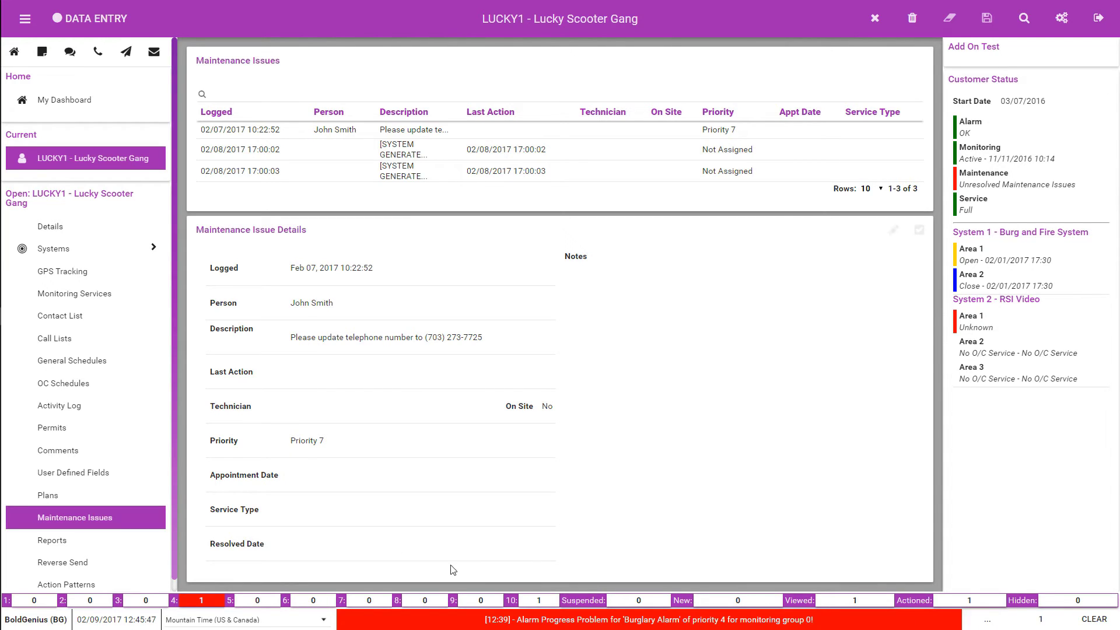
left_click(134, 538)
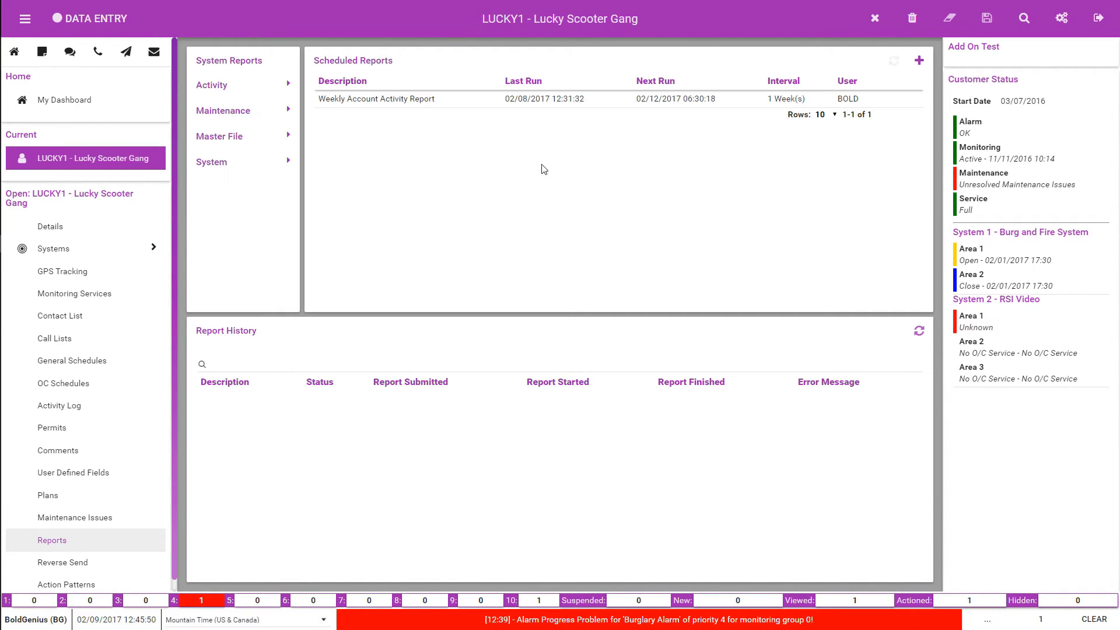
left_click(222, 86)
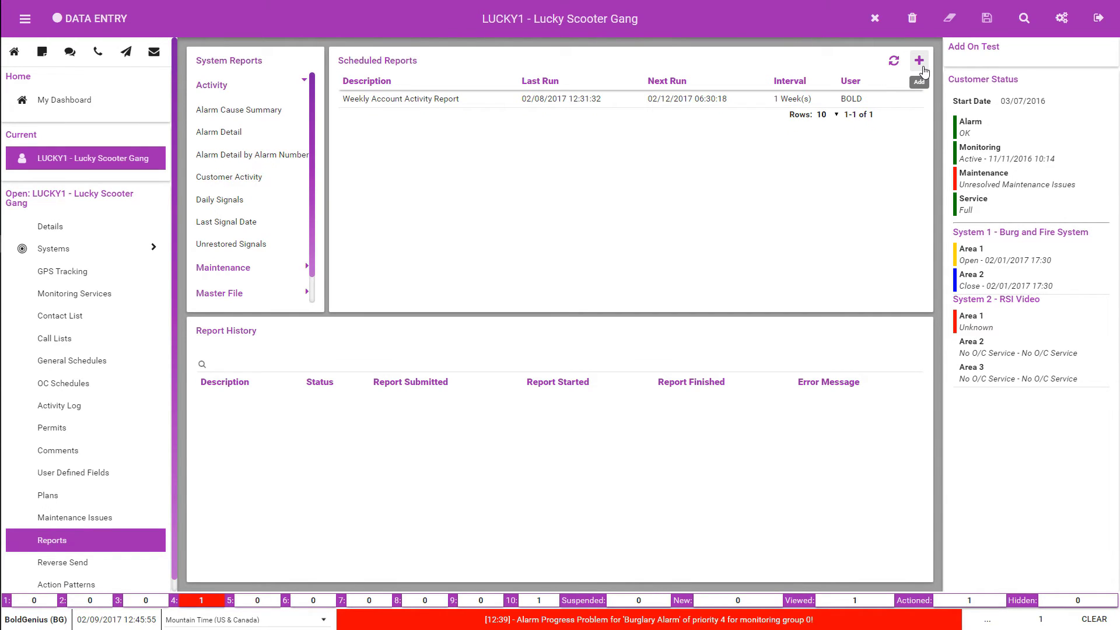
Step: View the Reverse Send page and open the customer's Action Patterns
left_click(68, 563)
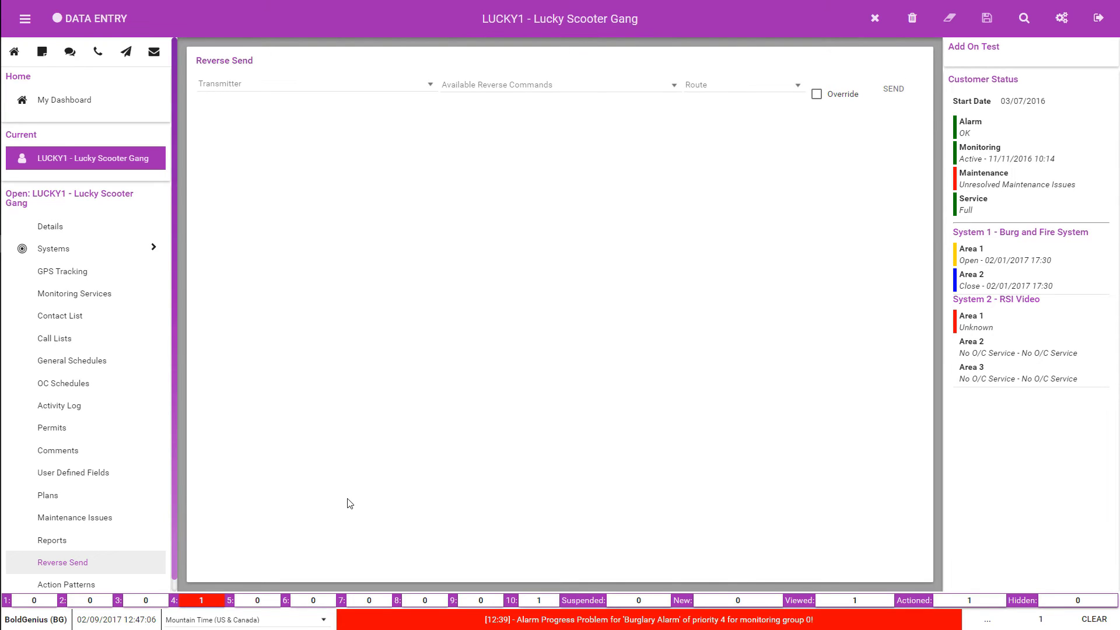
left_click(114, 580)
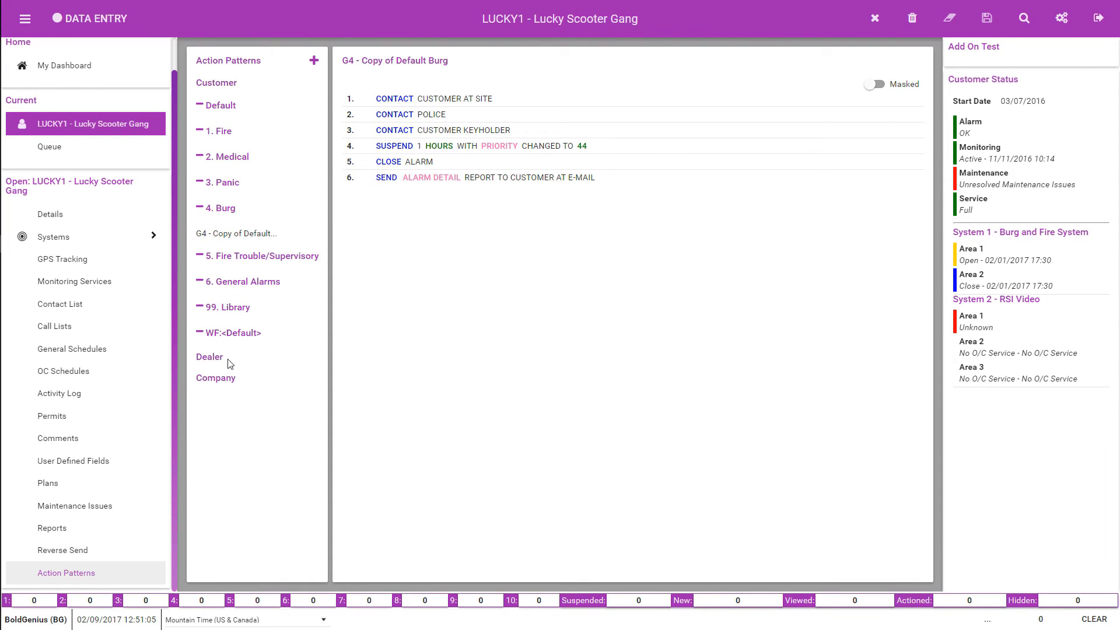
Step: Show the company-level GTGS - Troubles With Schedule action pattern under General Alarms in its Masked form
left_click(225, 379)
scroll(249, 433, "down", 1)
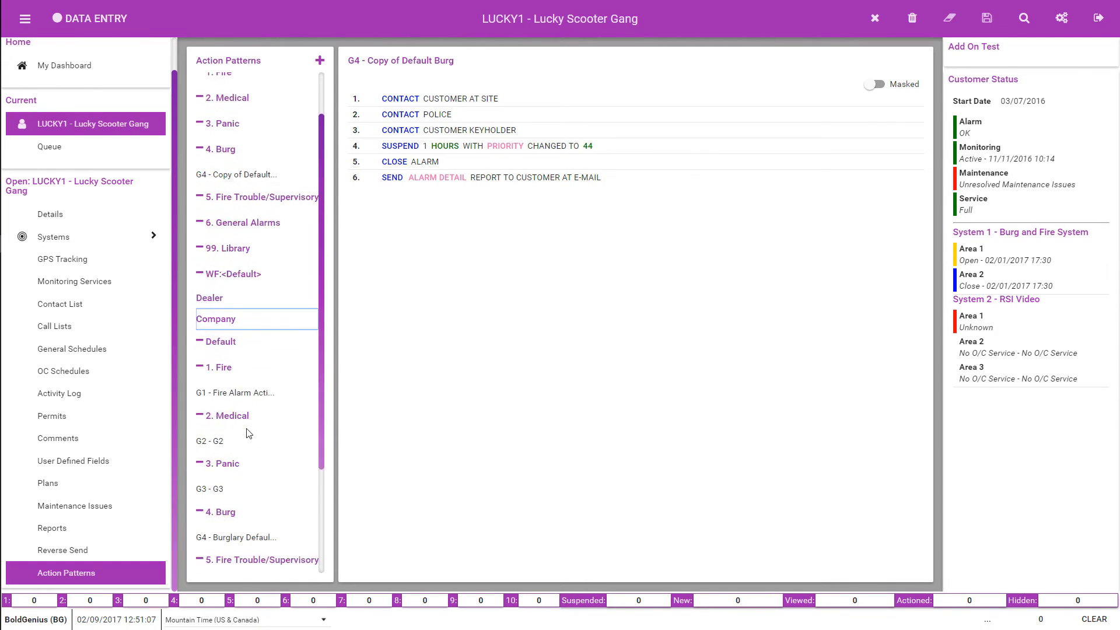
scroll(249, 433, "down", 3)
left_click(245, 512)
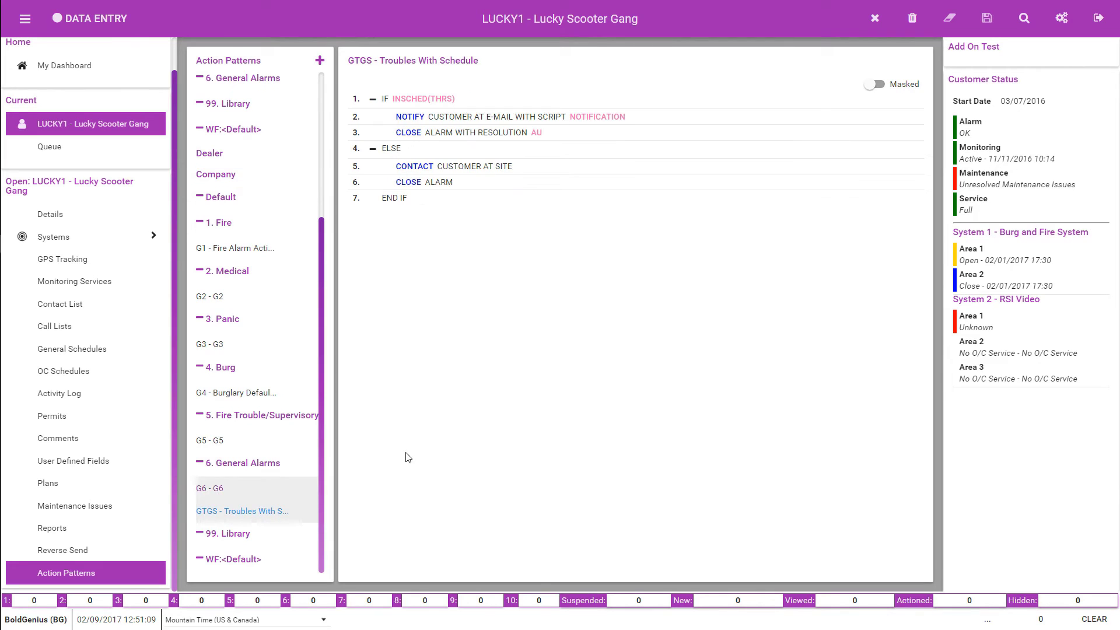
left_click(874, 84)
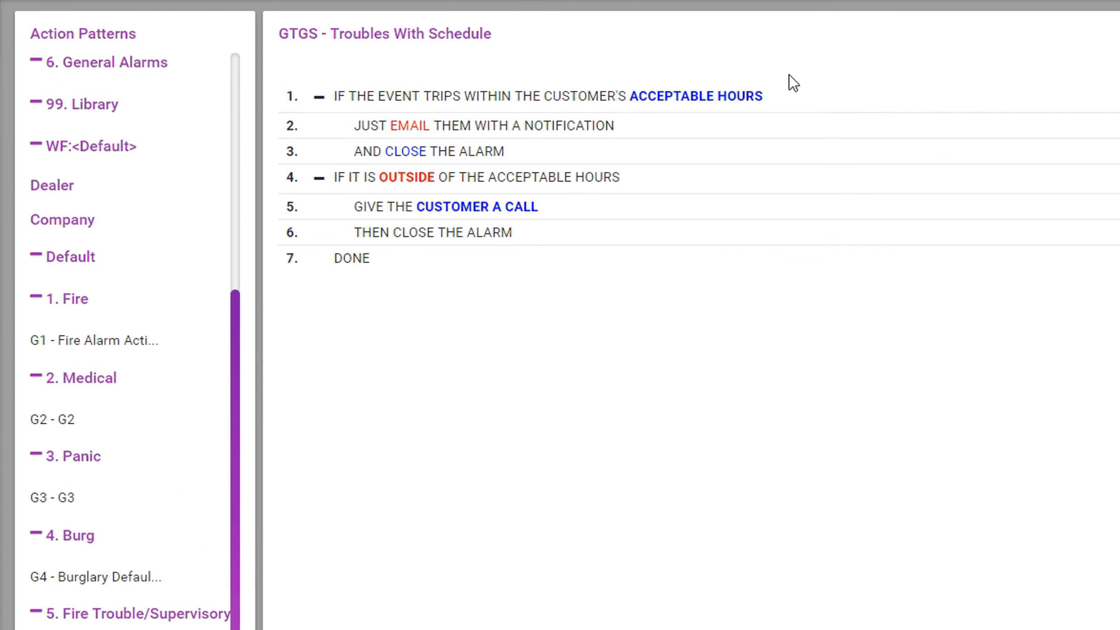